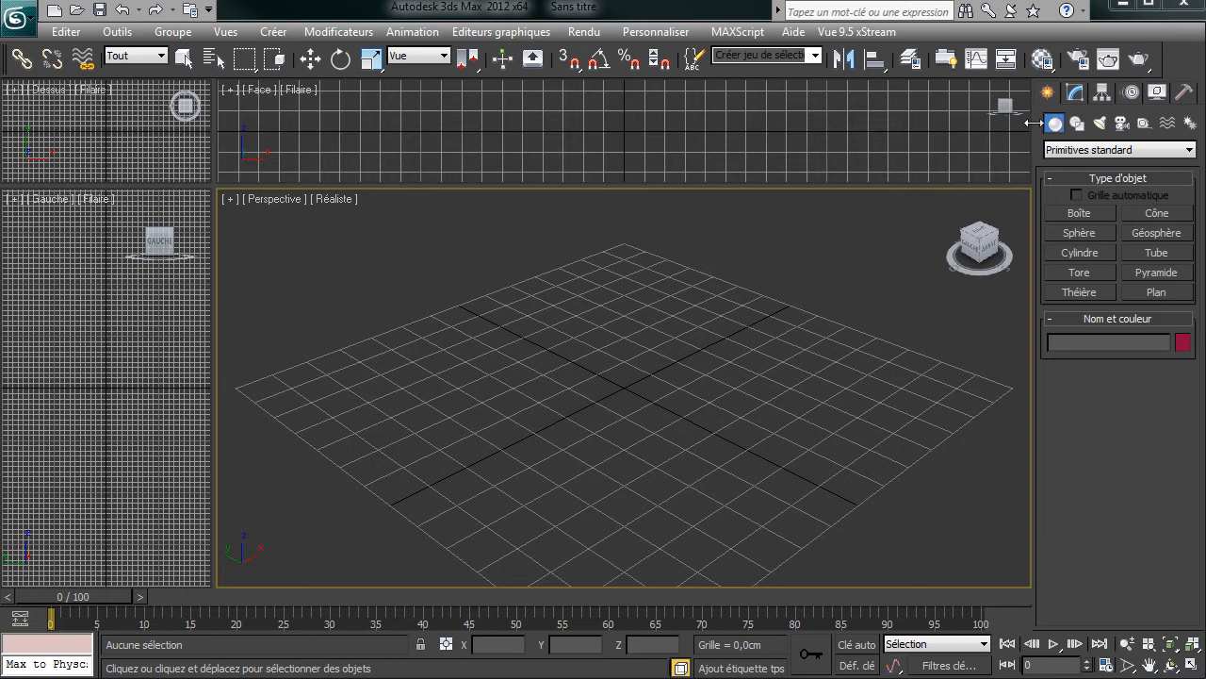
Widen the command panel to make room for a second column and collapse the help search field
drag(1033, 123, 865, 145)
drag(1026, 150, 920, 267)
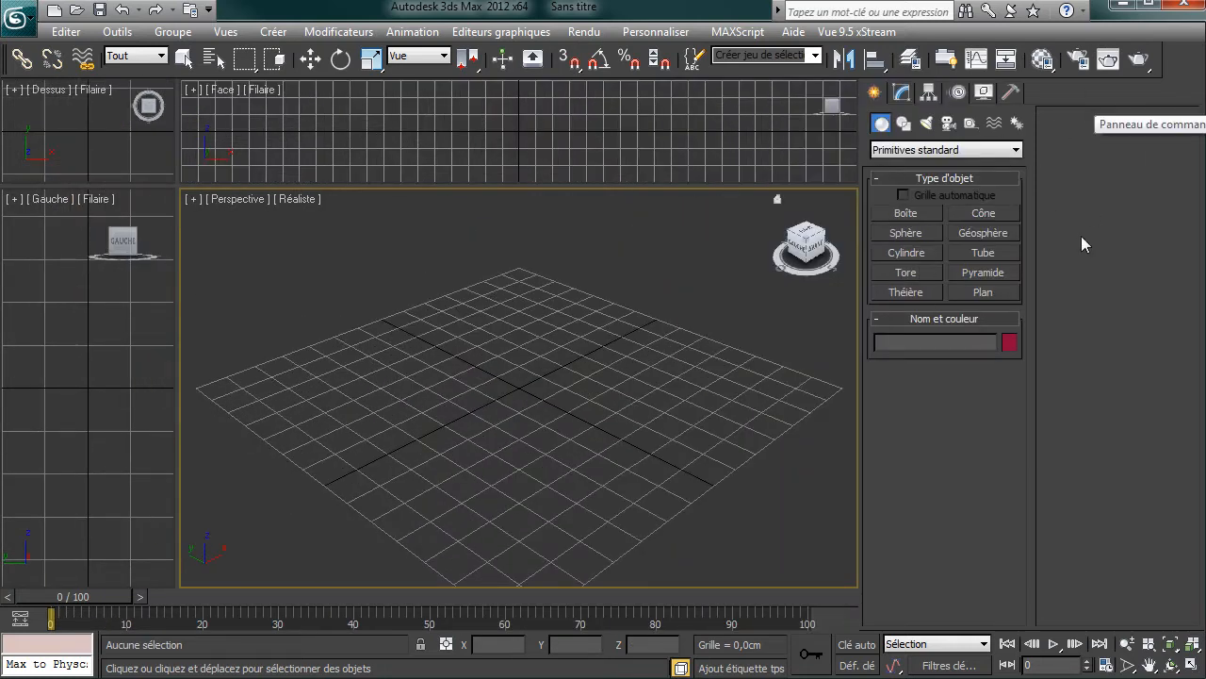
click(783, 14)
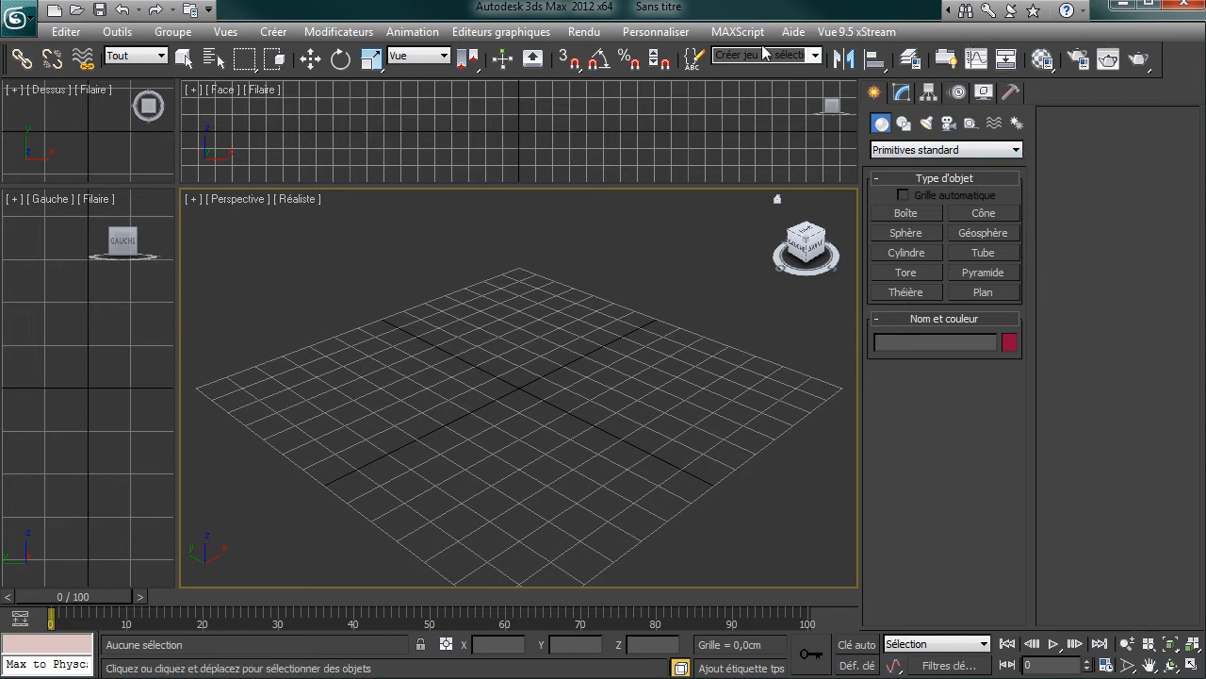
Apply the Max.mentalray initial tool settings together with the ame-light interface theme and acknowledge the restart notice
click(657, 33)
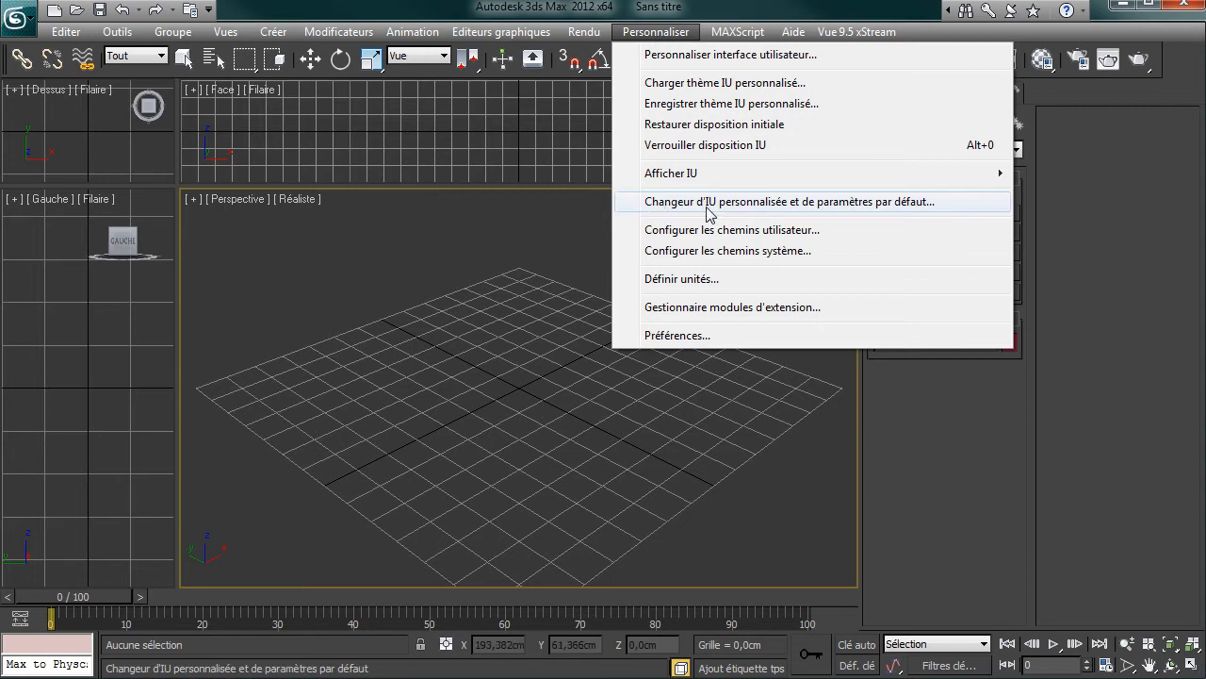
click(911, 204)
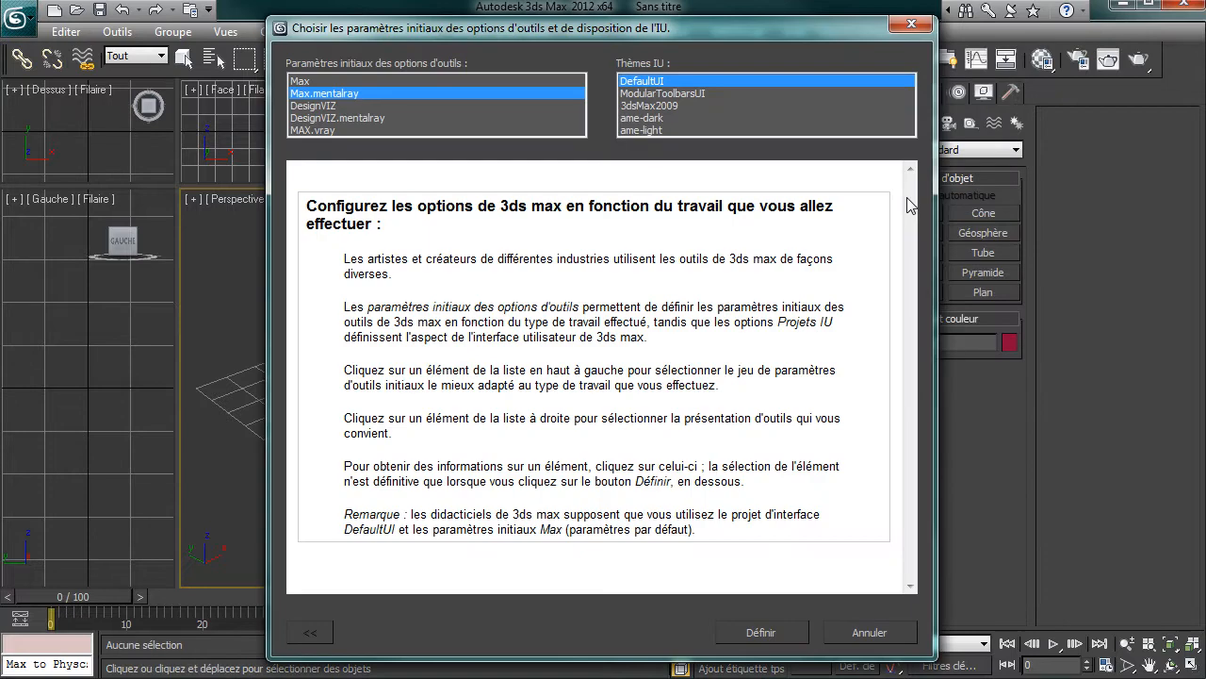
click(355, 92)
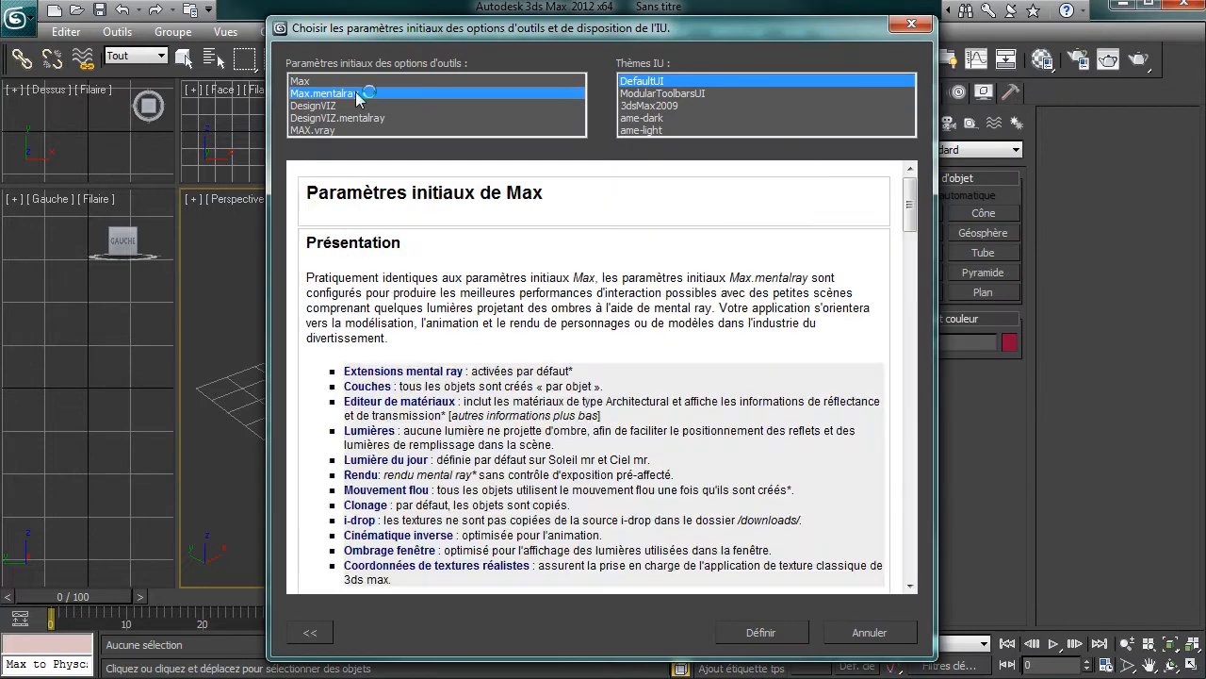
click(655, 131)
scroll(529, 432, down, 3)
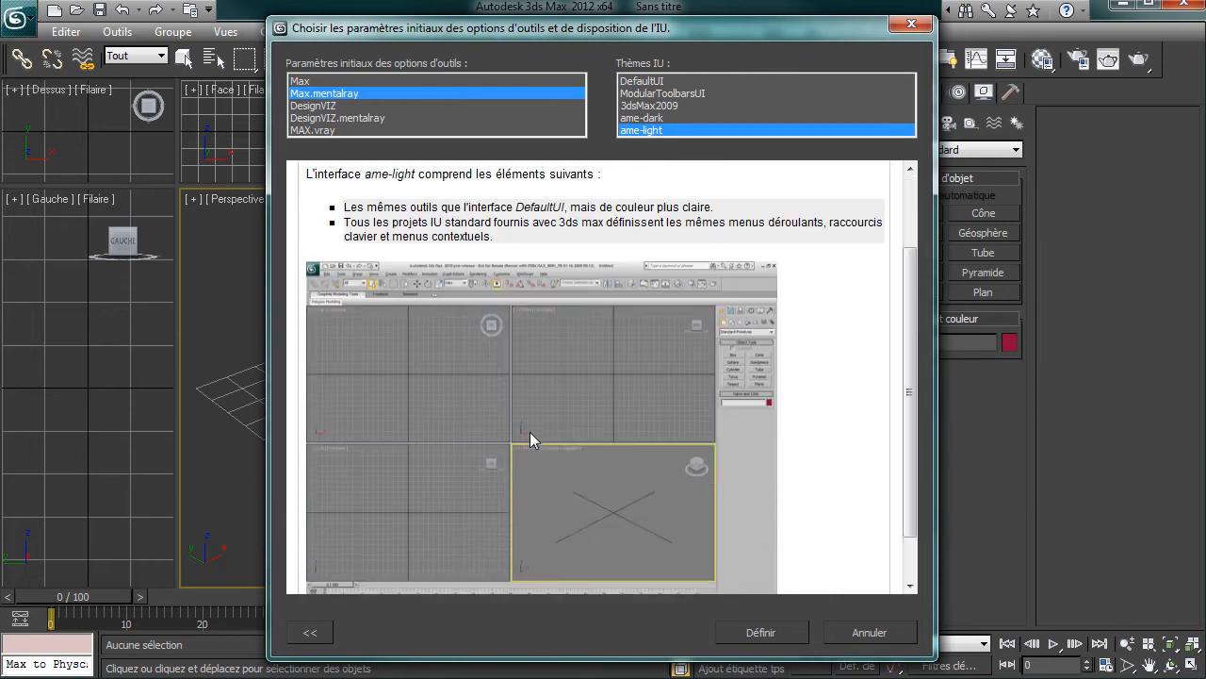
click(760, 633)
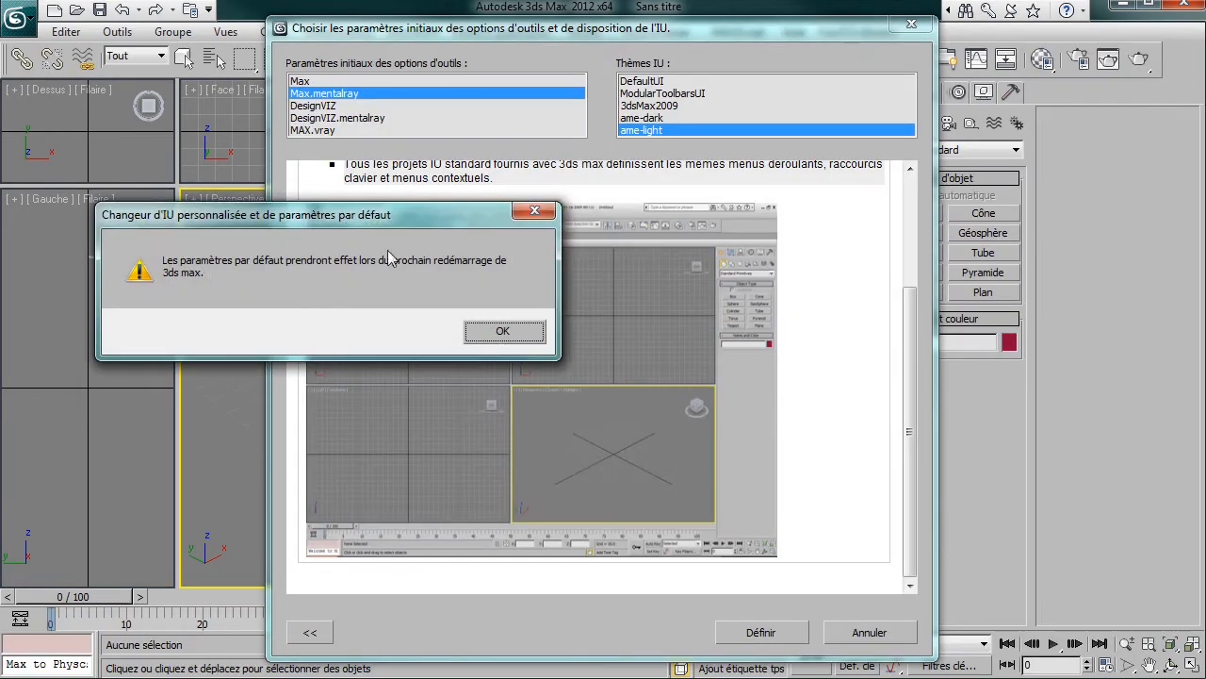
click(507, 330)
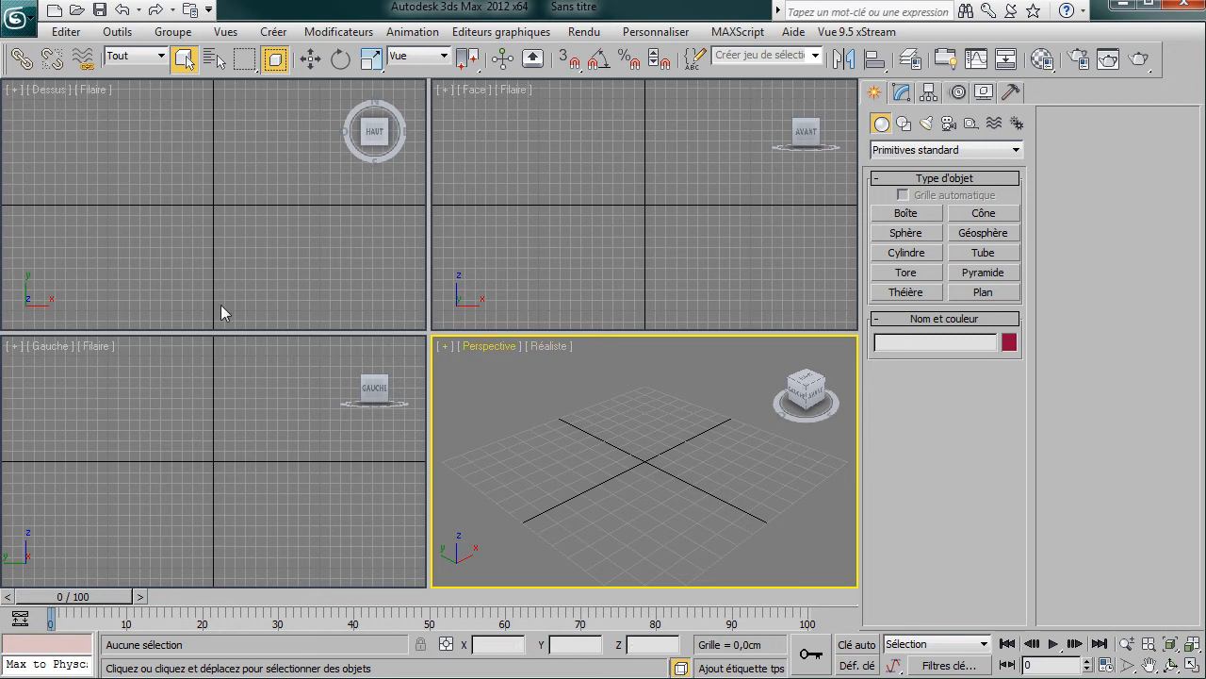
Switch region selection from window to crossing mode and maximize the Perspective viewport
click(276, 66)
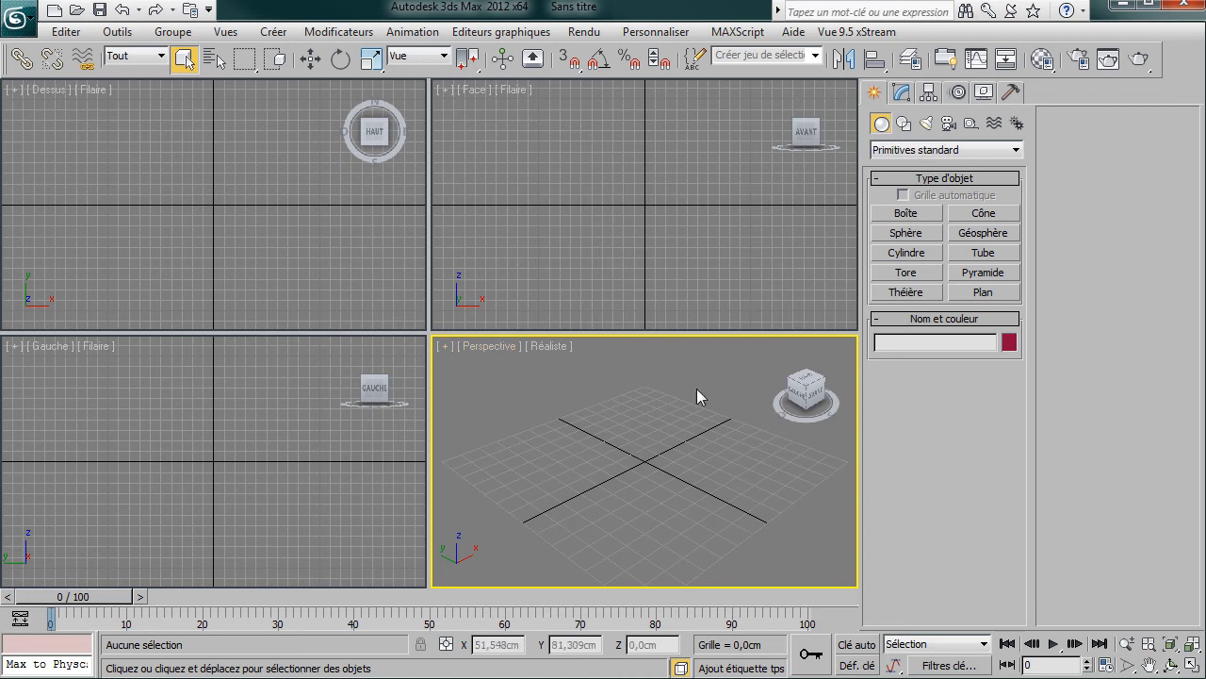
click(1193, 666)
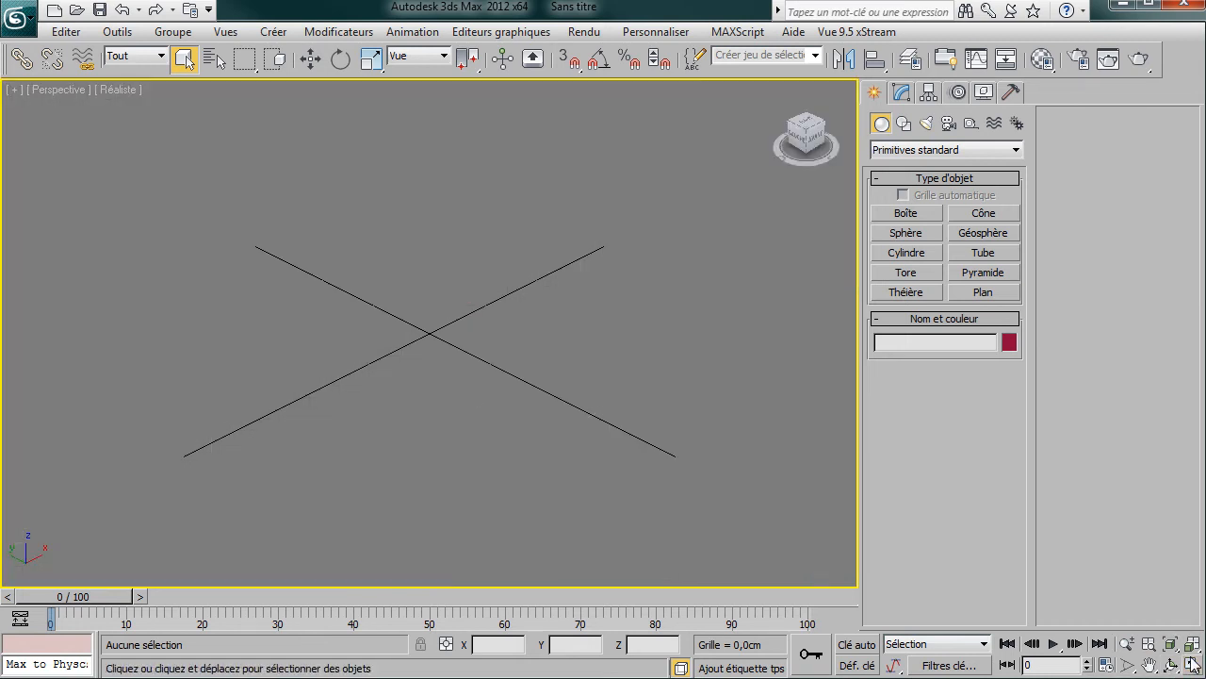
click(1193, 665)
click(1193, 665)
click(1193, 666)
click(1193, 665)
click(1193, 666)
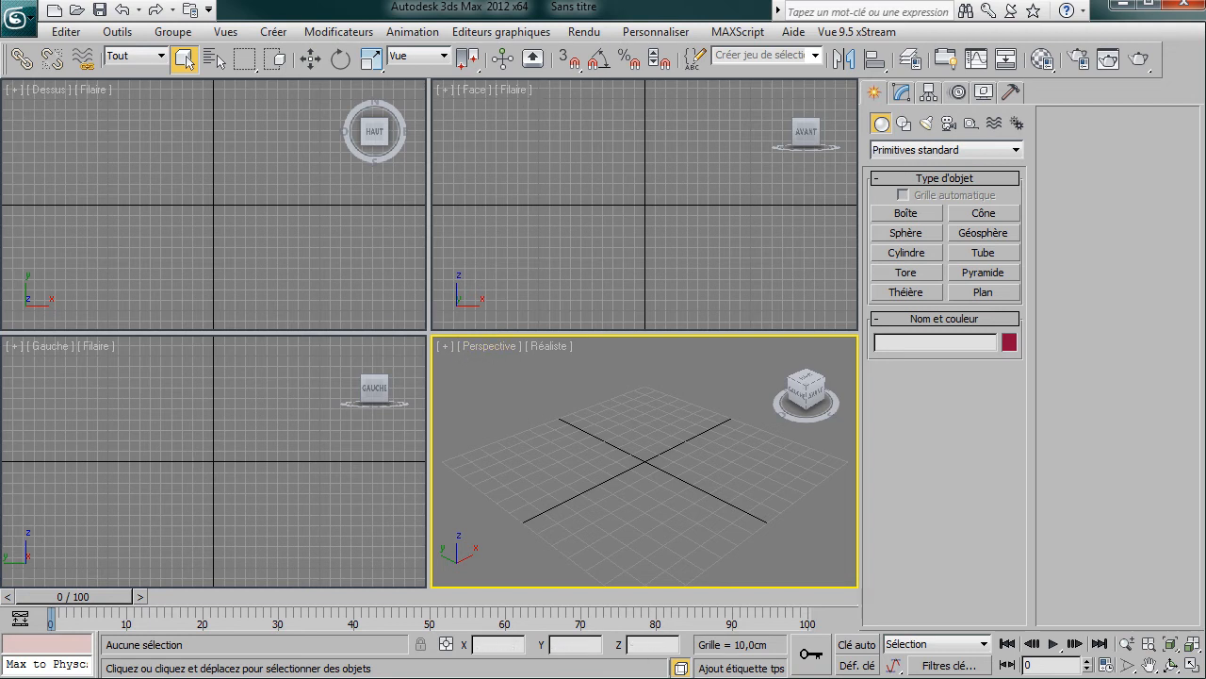
click(1192, 665)
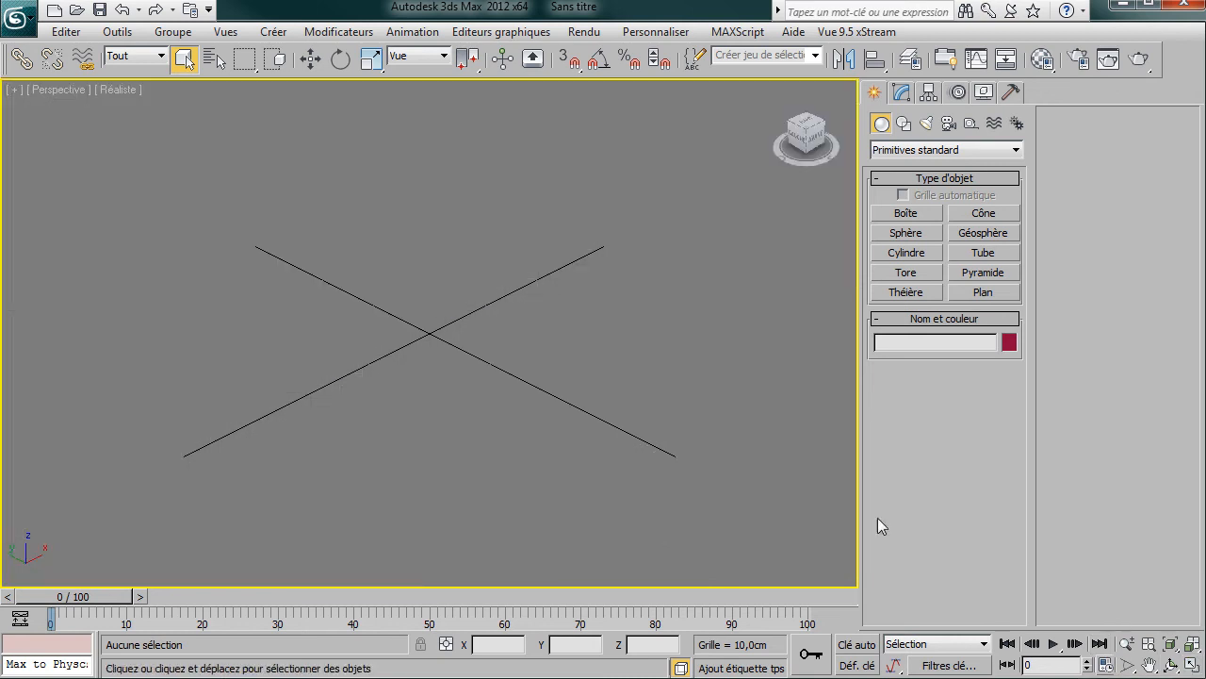
Examine the viewport's point-of-view choices, the command panel's sections and the available geometry categories
click(58, 89)
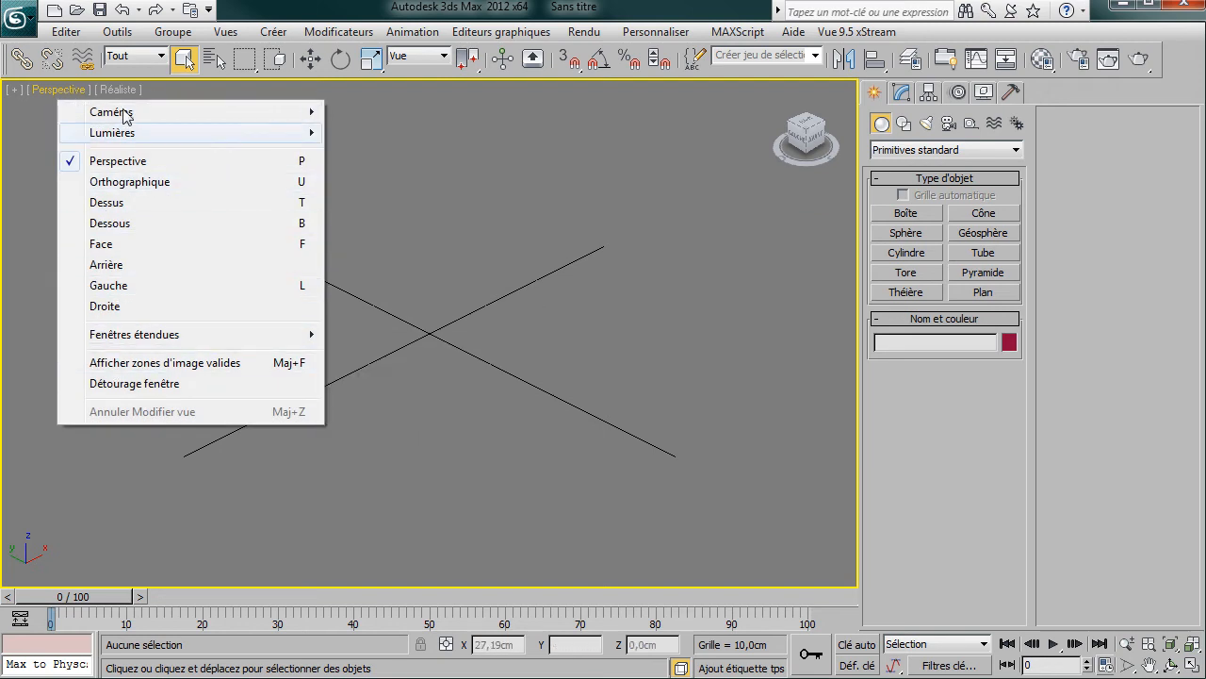
click(424, 363)
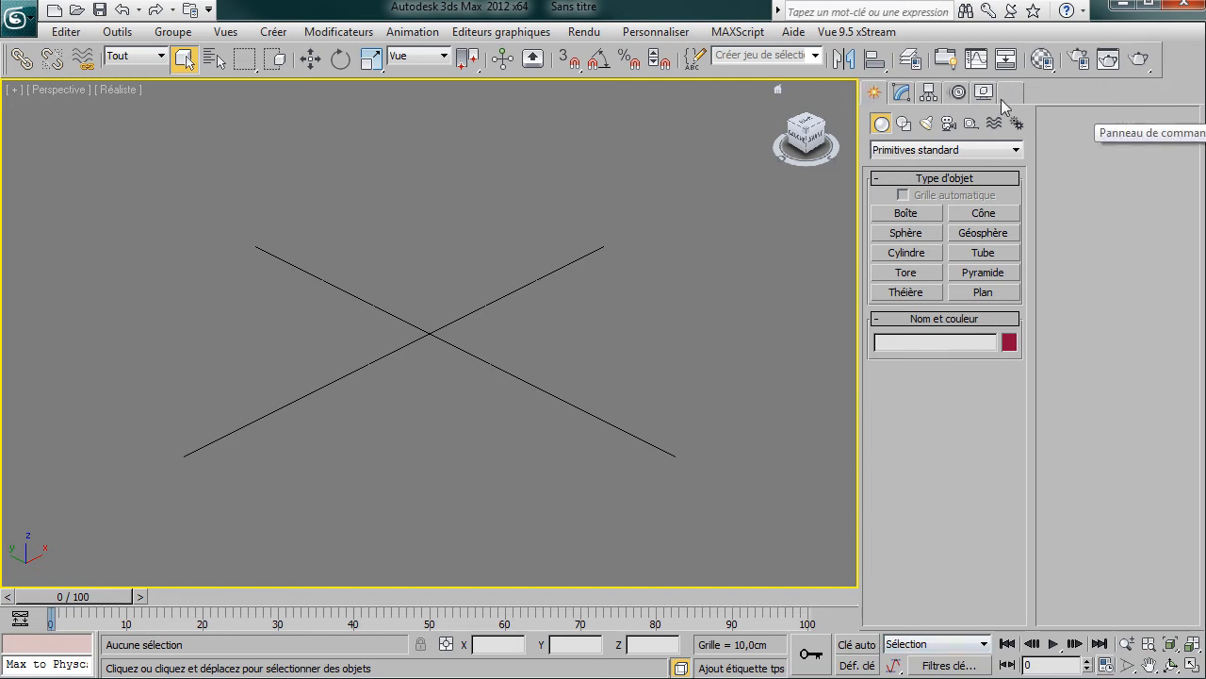
click(902, 92)
click(929, 91)
click(957, 91)
click(984, 92)
click(1010, 92)
click(874, 91)
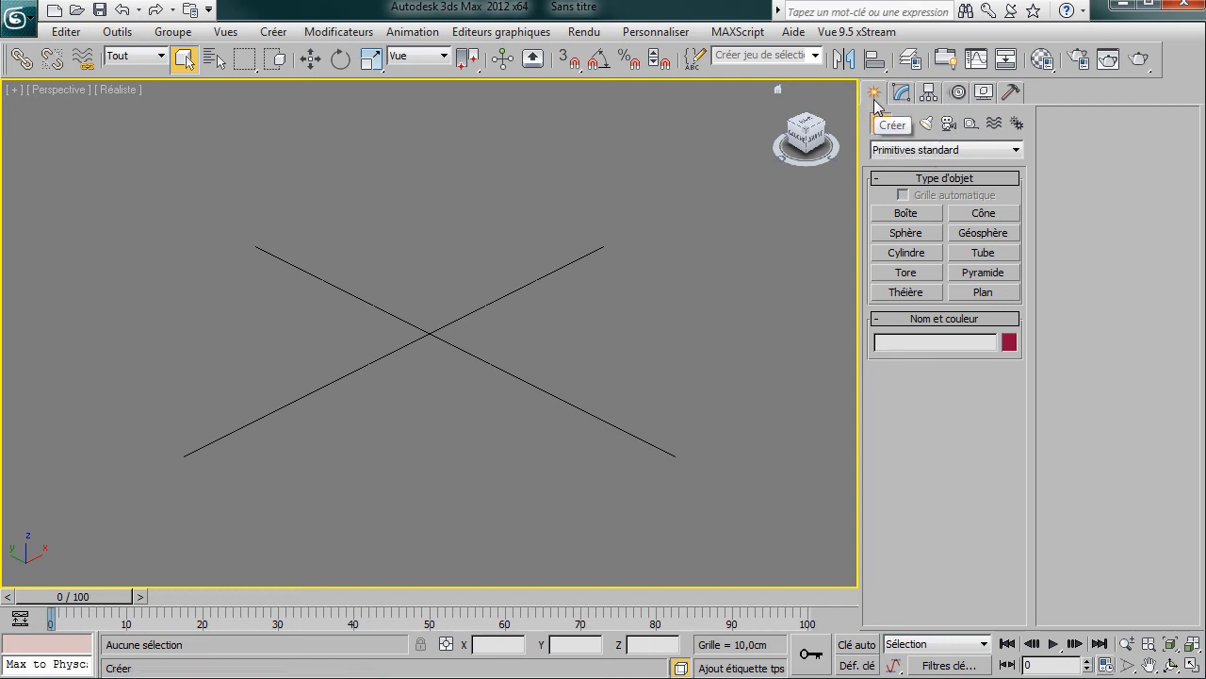
click(972, 156)
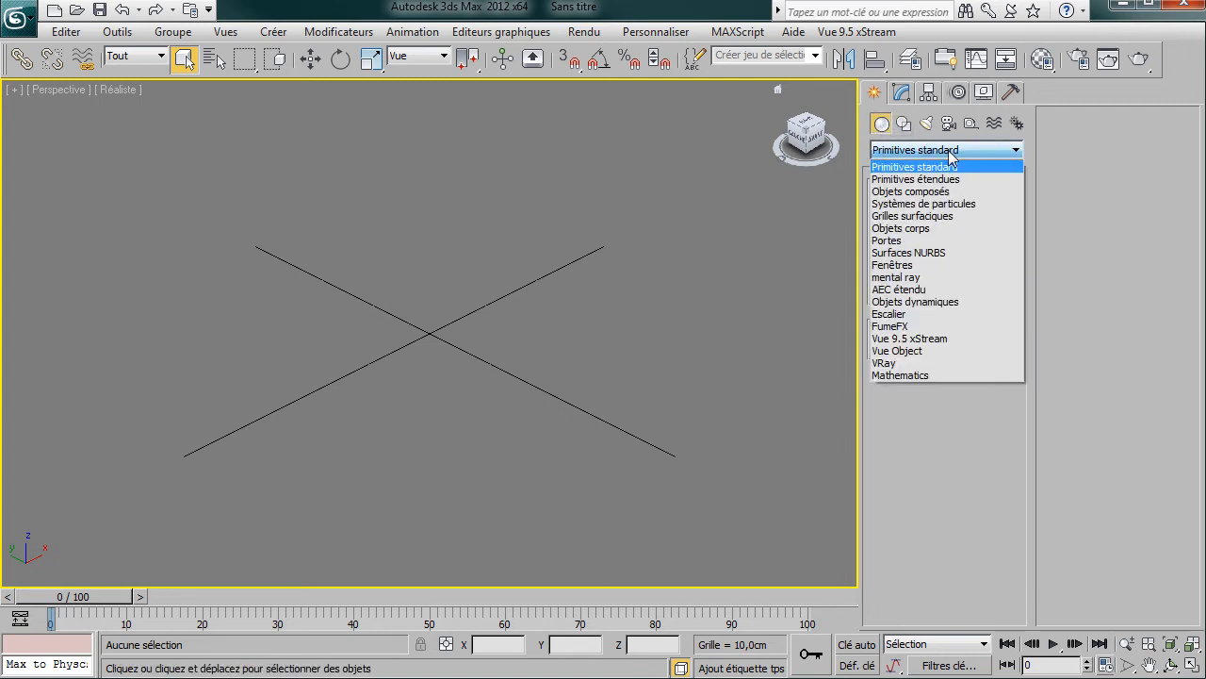
click(950, 155)
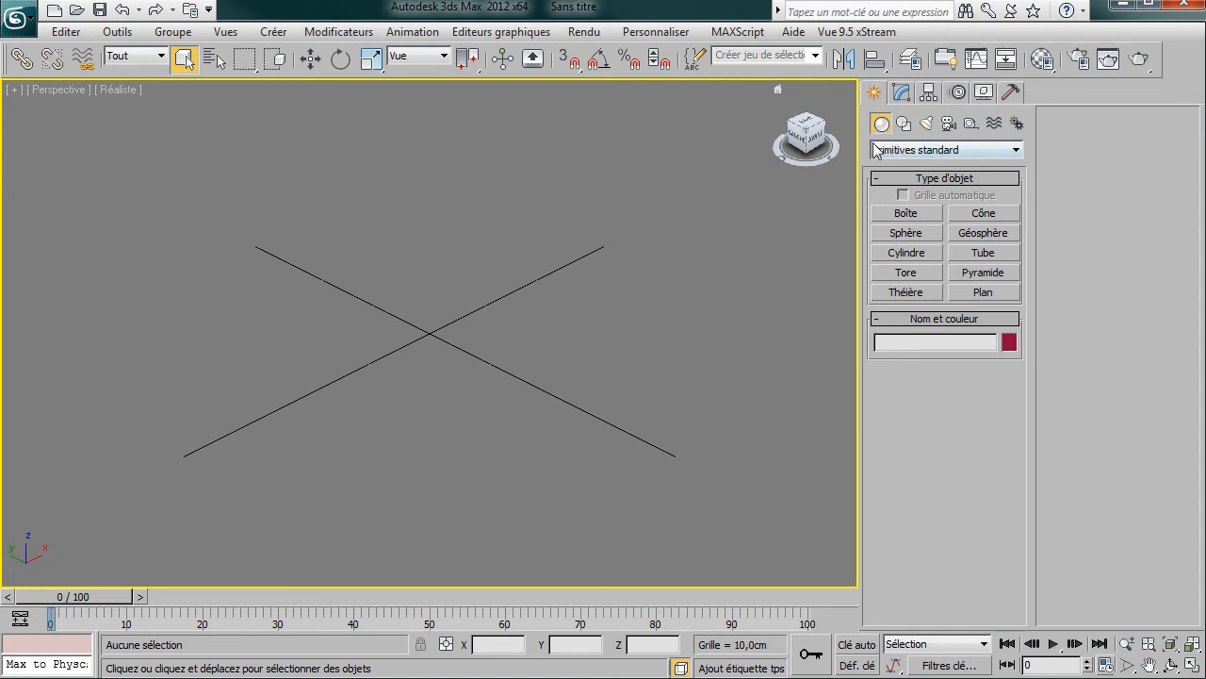
Create a box about 44 cm long, 47 cm wide and 45.5 cm high with one corner at the grid's origin
click(892, 216)
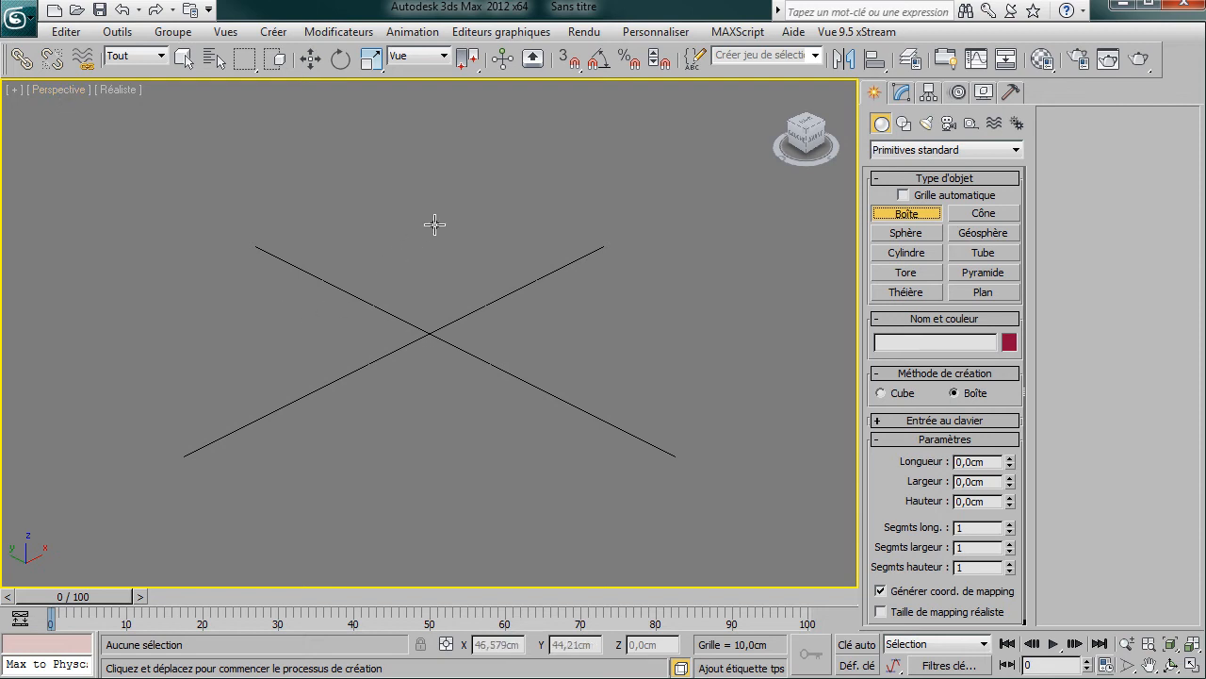
drag(435, 227, 429, 330)
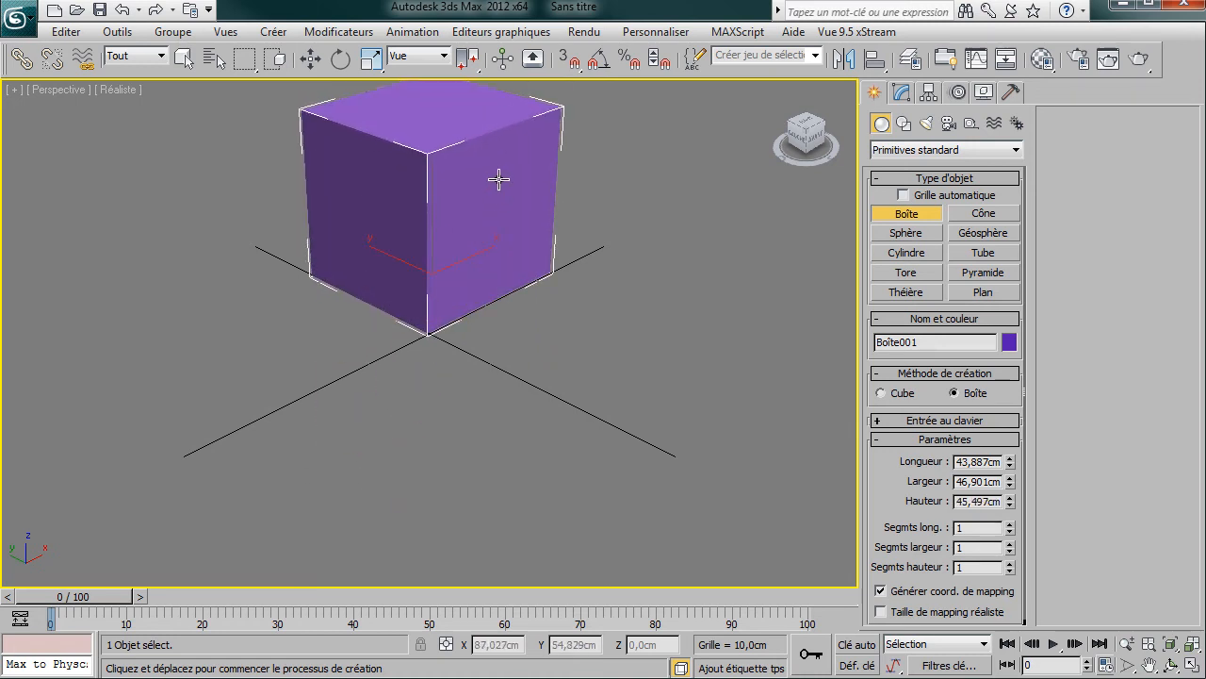
click(499, 179)
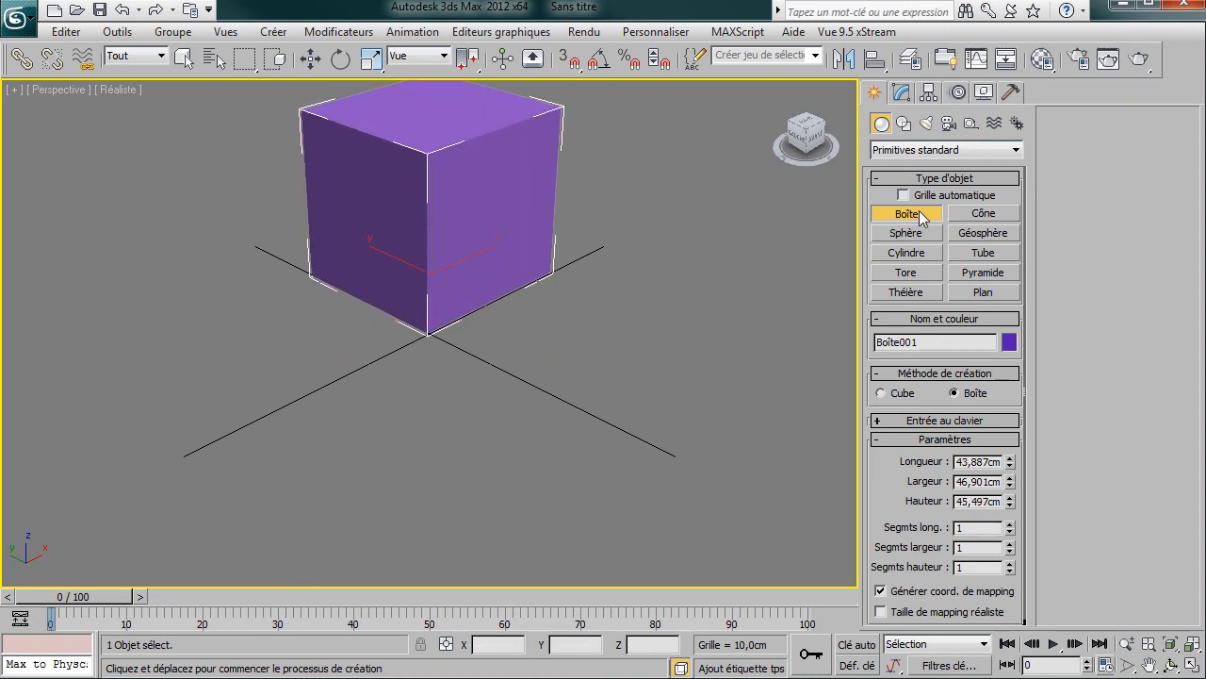
Create three smaller boxes in a row beside the purple box, the last about 12.6 by 15.9 by 15.1 cm
drag(521, 303, 497, 368)
click(560, 350)
drag(569, 339, 619, 429)
click(558, 296)
click(619, 358)
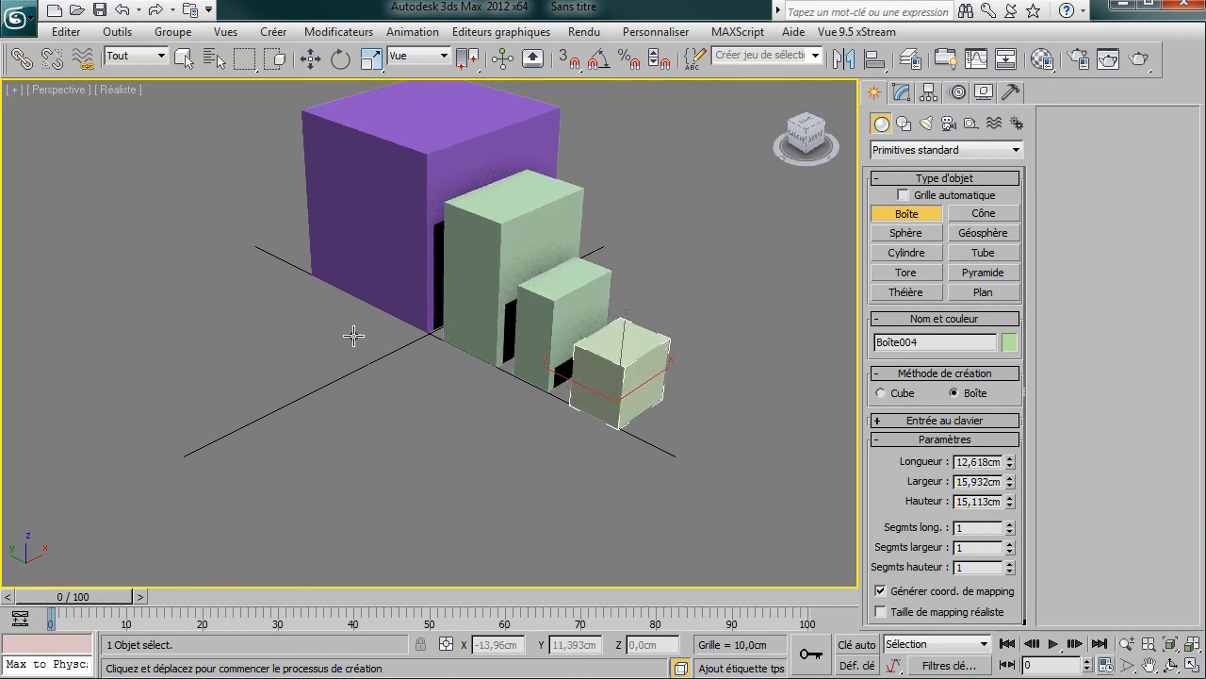
Create a wall-like box about 100 cm long and 11 cm wide, plus an upright panel about 6 by 34 by 48 cm at its end
drag(298, 280, 570, 444)
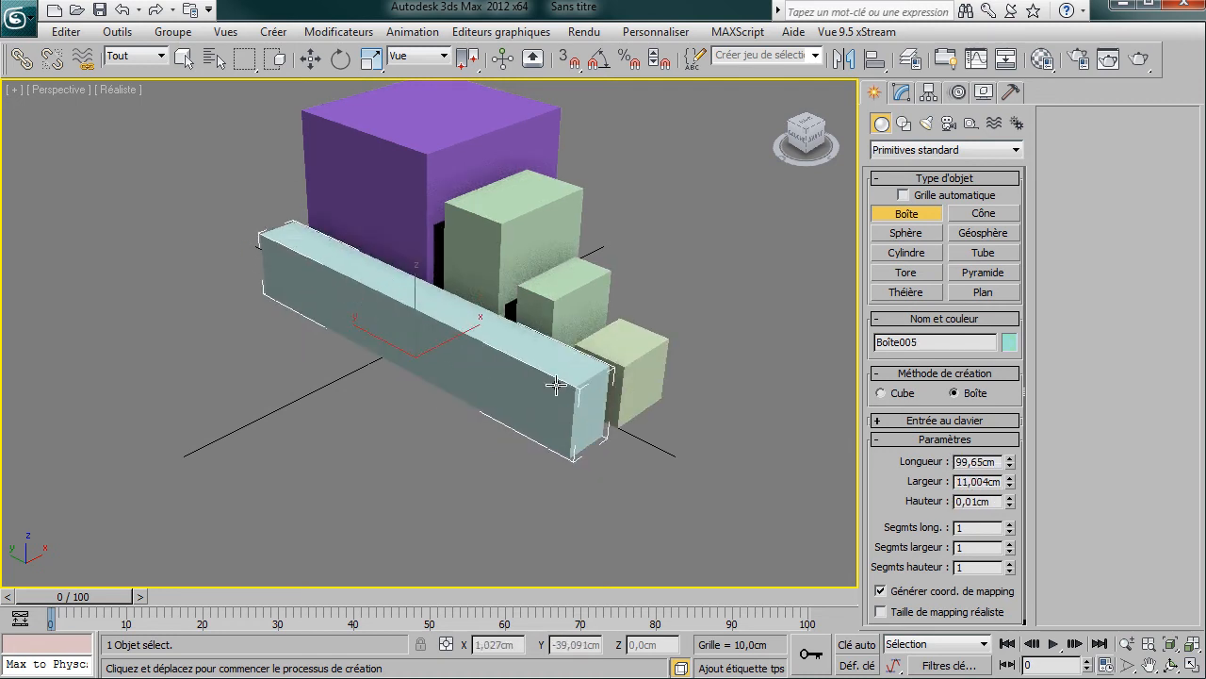
click(580, 280)
drag(674, 407, 611, 475)
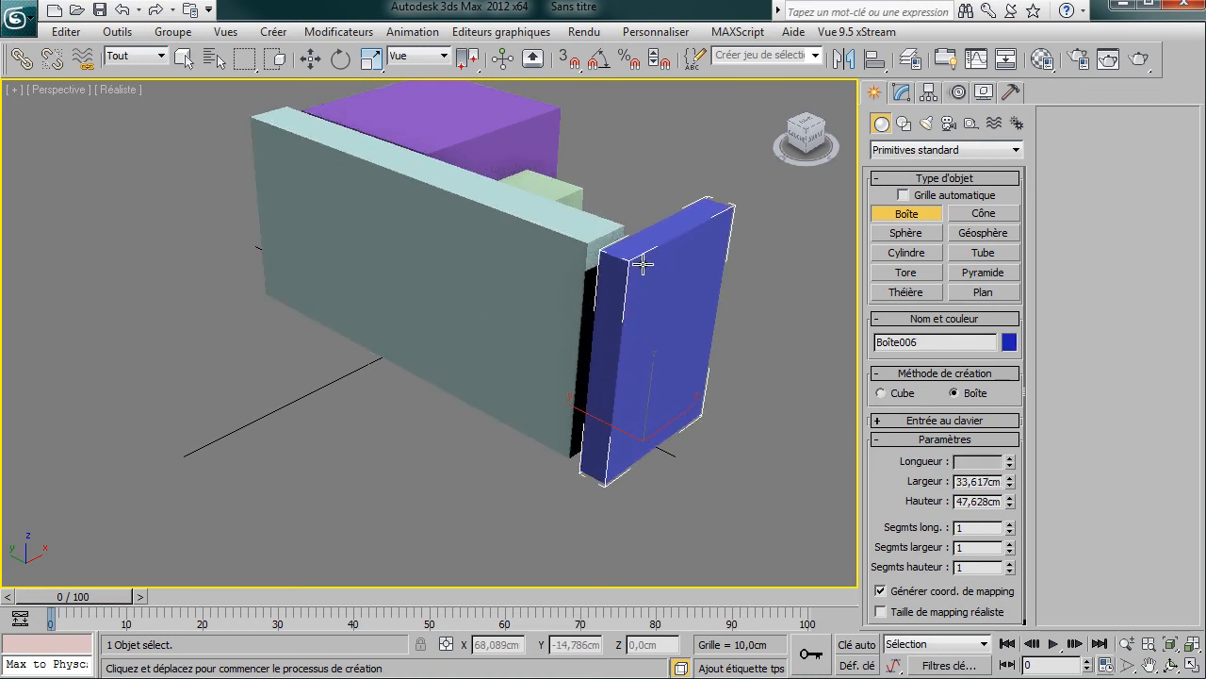
click(646, 258)
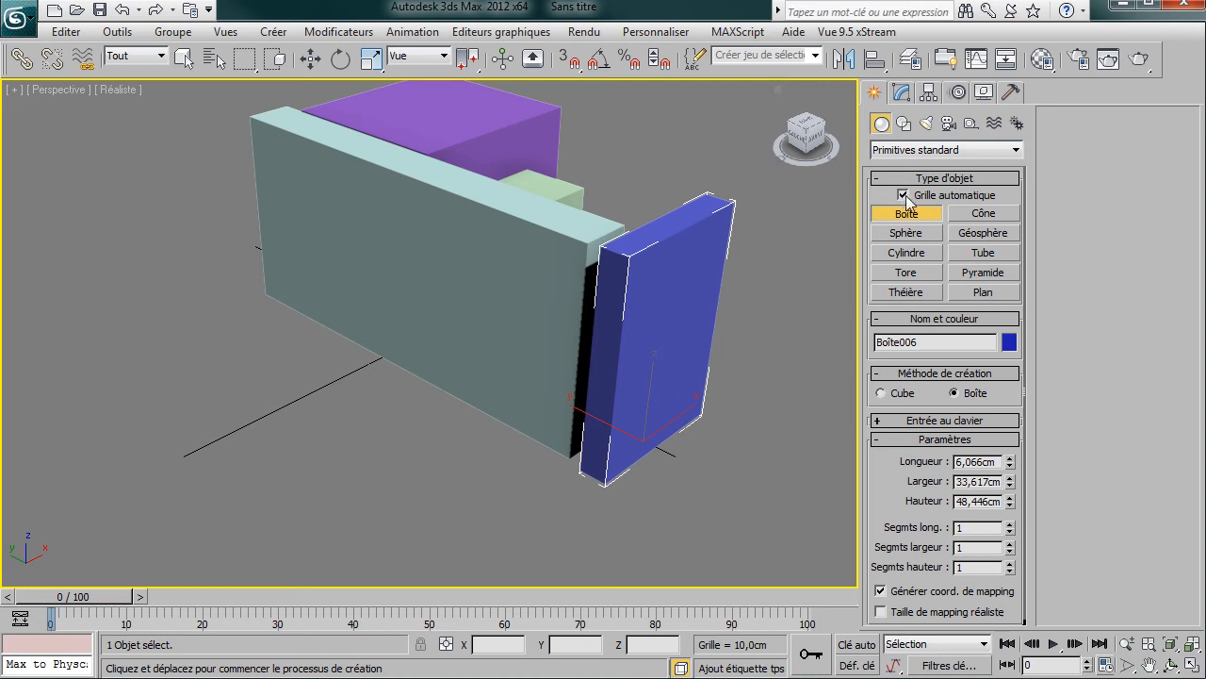
With Grille automatique enabled, create a box about 4 by 97 by 53 cm off the wall's side and a 6 by 50 by 4 cm strip on it
mouse_move(253, 132)
mouse_down()
mouse_move(350, 183)
mouse_move(546, 242)
mouse_move(576, 270)
mouse_up()
click(390, 273)
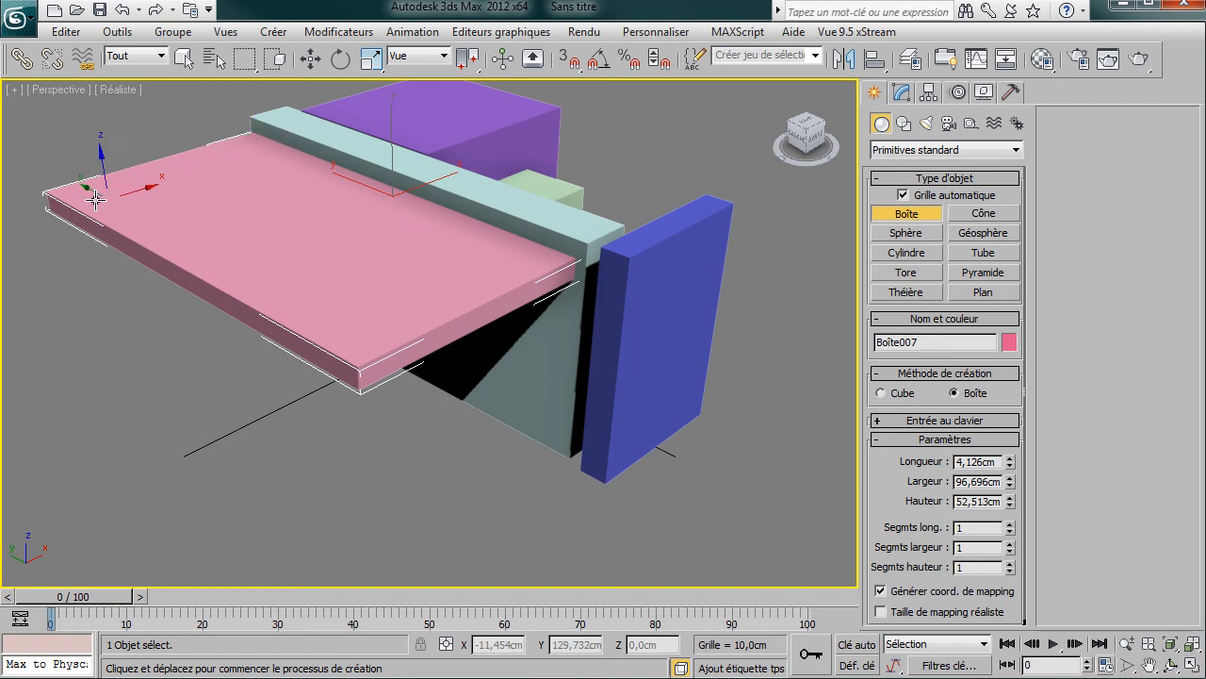
drag(54, 177, 271, 142)
click(273, 130)
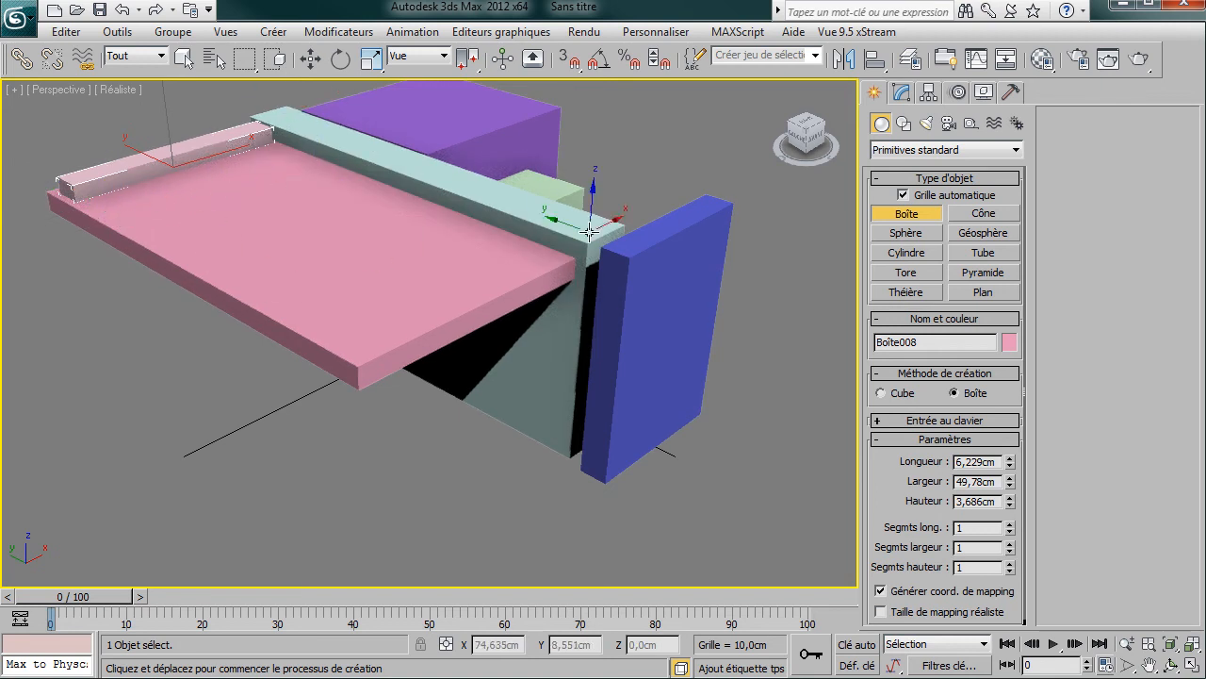
right_click(455, 240)
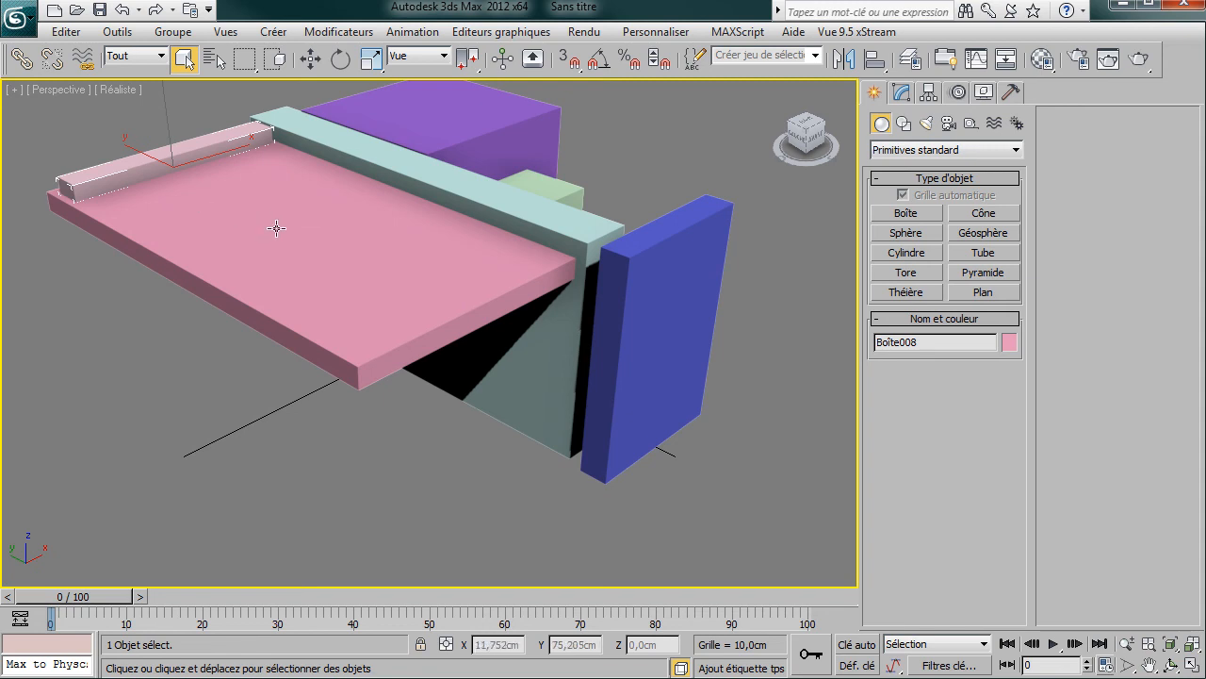
Frame the selected strip box in the viewport, clear the selection and frame the whole scene
key(z)
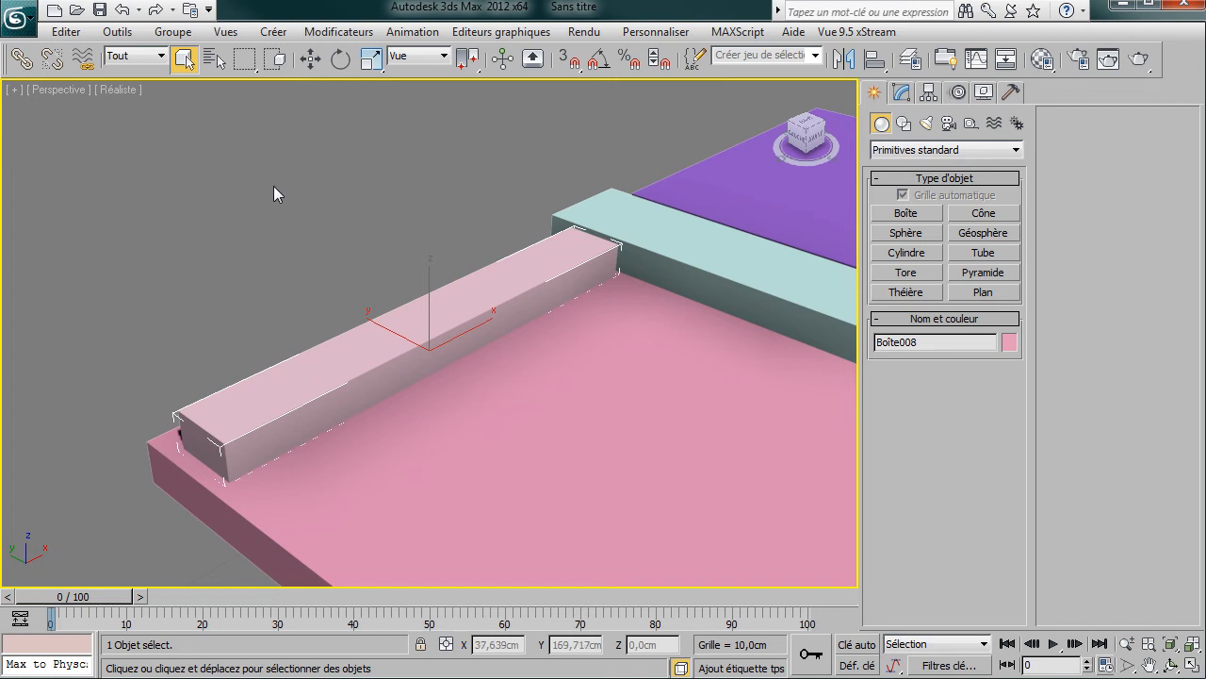
drag(270, 179, 354, 251)
drag(284, 266, 362, 290)
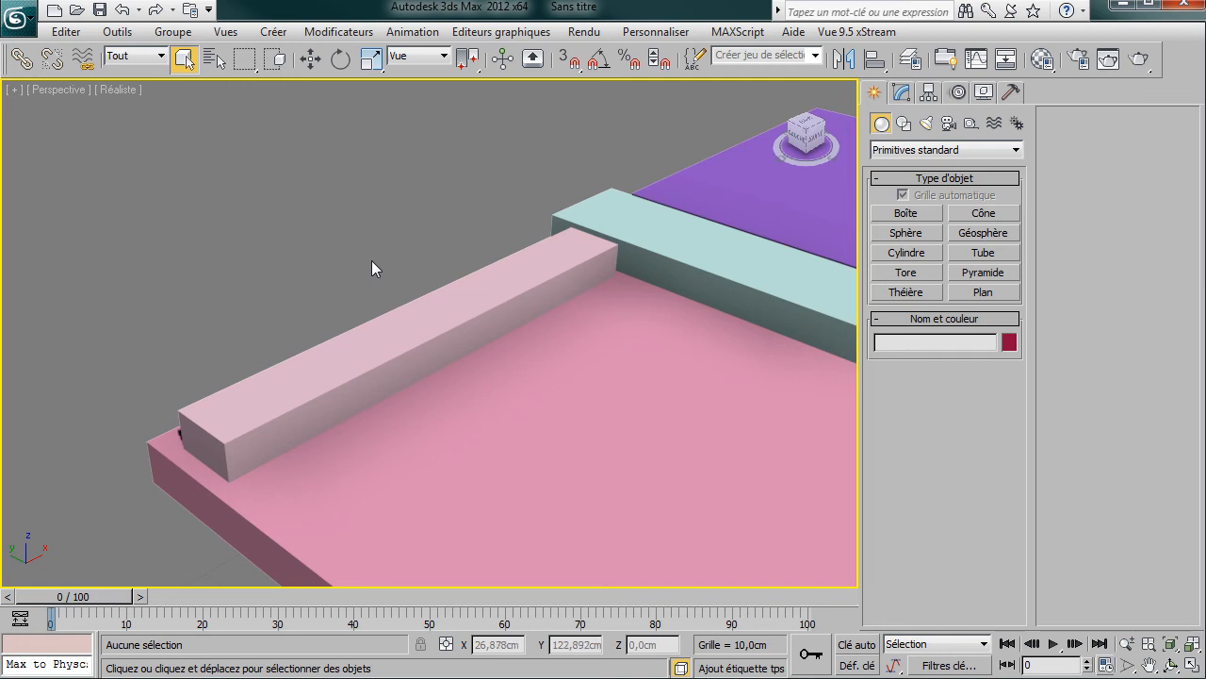
key(z)
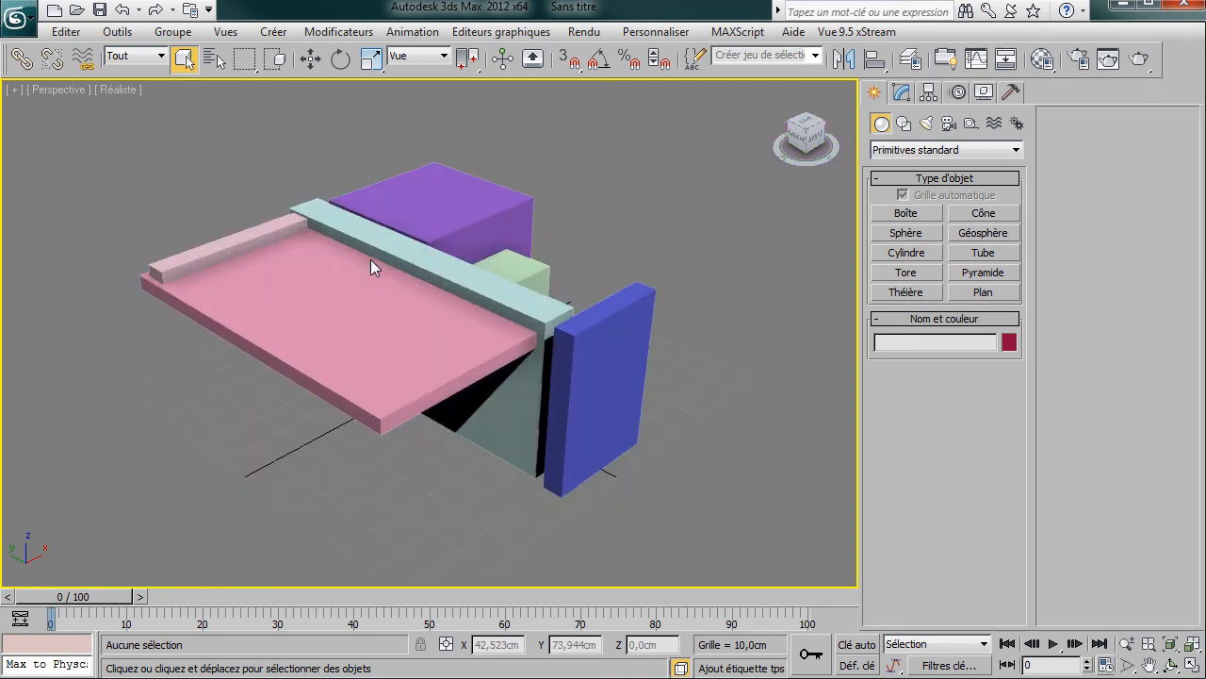
Select the individual boxes one after another and frame each in the viewport, ending on the blue upright panel
click(595, 380)
key(z)
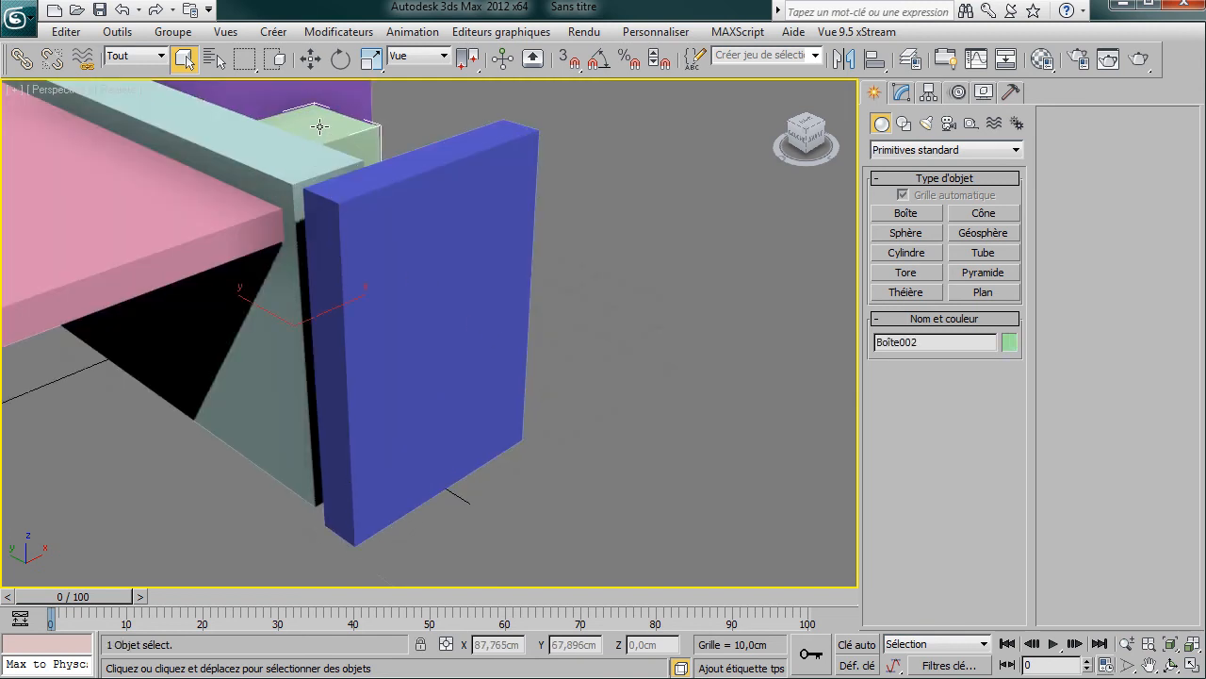
click(319, 127)
key(z)
click(319, 126)
key(z)
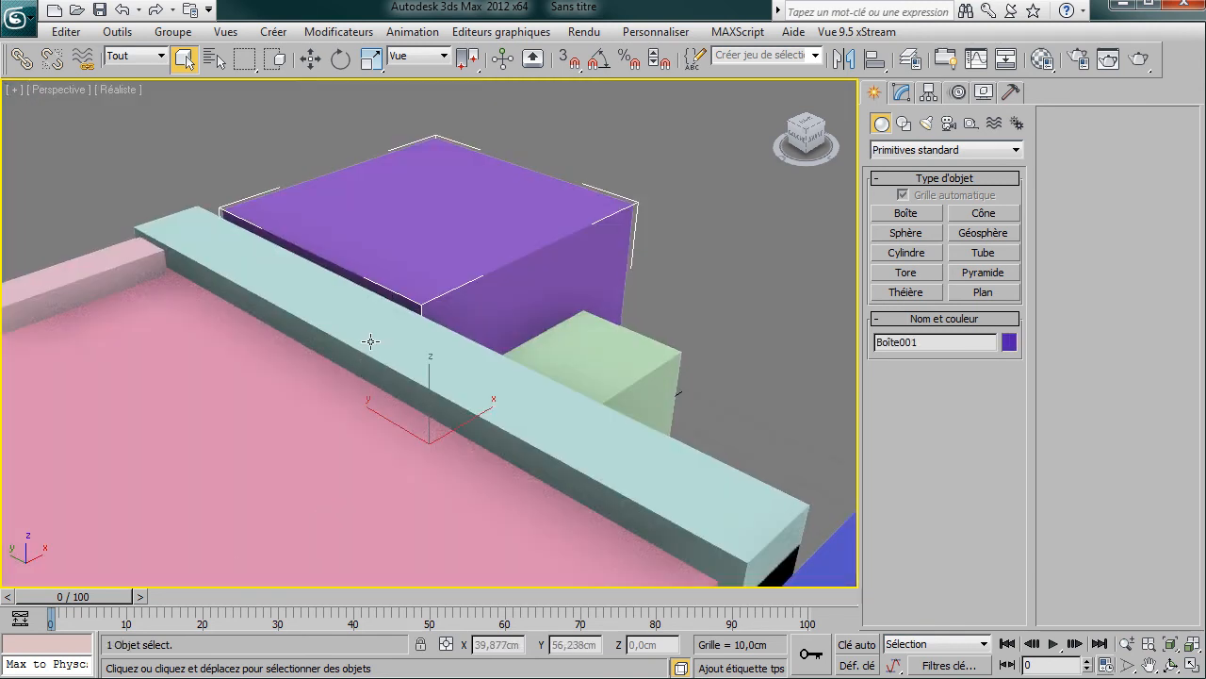
click(371, 341)
key(z)
click(331, 357)
key(z)
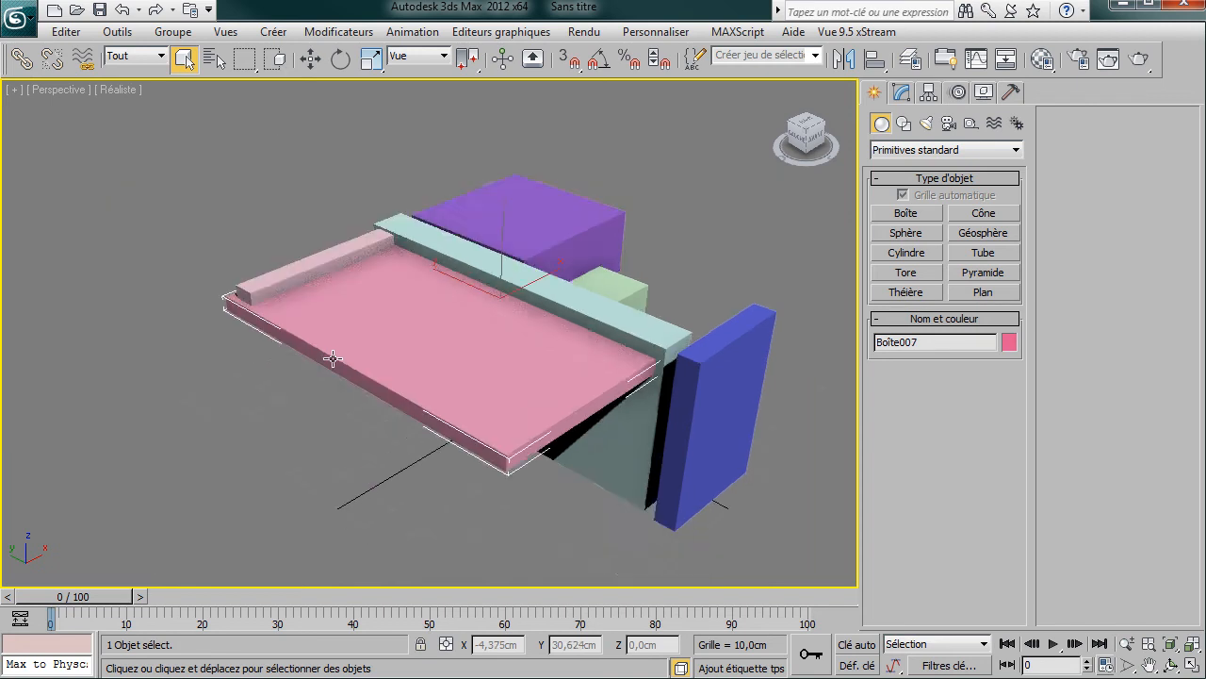
click(306, 265)
key(z)
click(638, 252)
key(z)
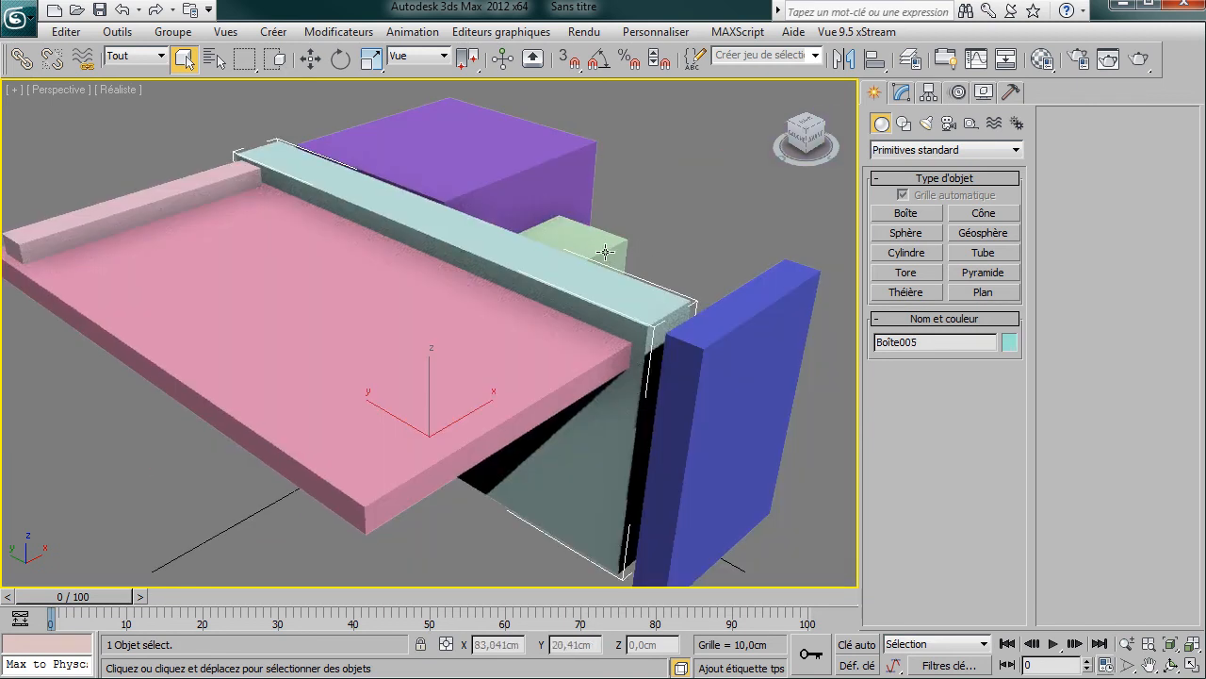
click(603, 253)
key(z)
click(762, 384)
key(z)
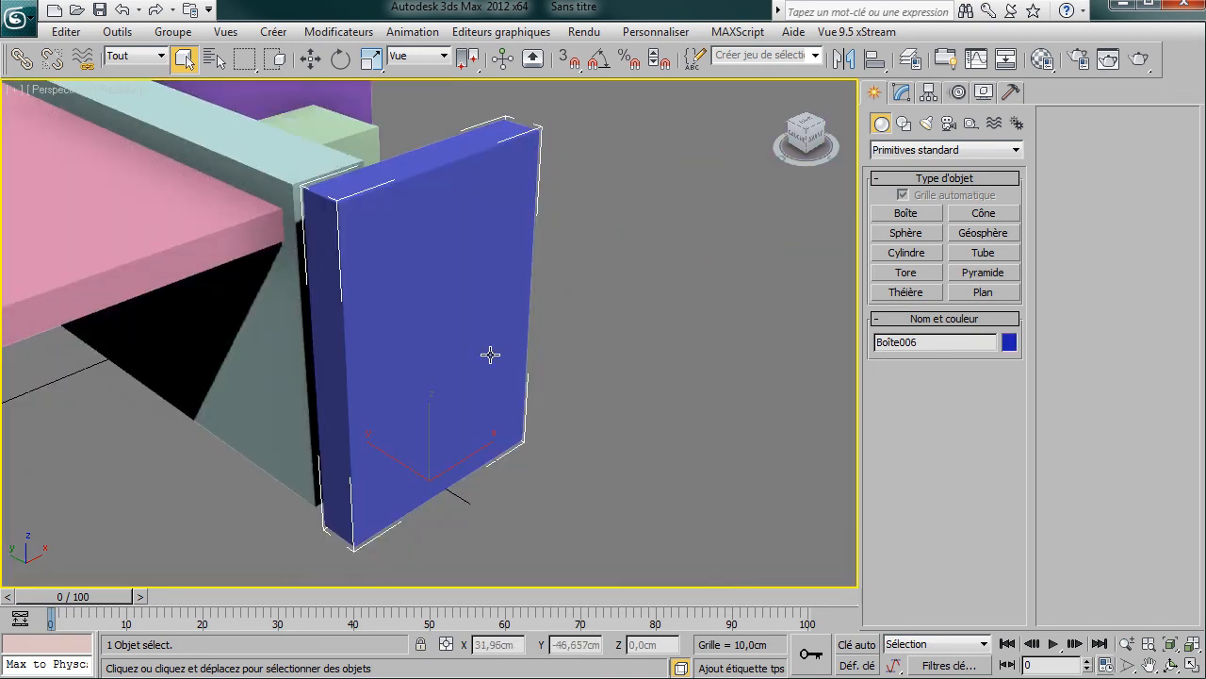
Frame the purple box in the viewport, clear the selection and frame the whole scene
click(285, 100)
key(z)
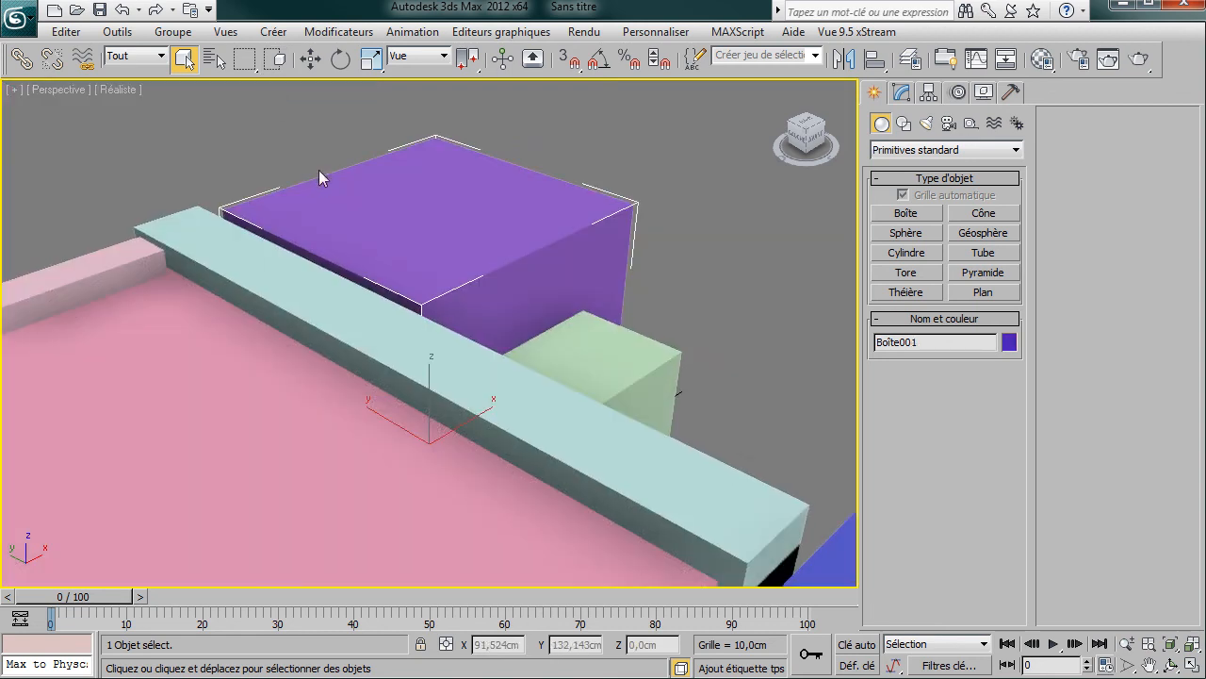
click(266, 137)
key(z)
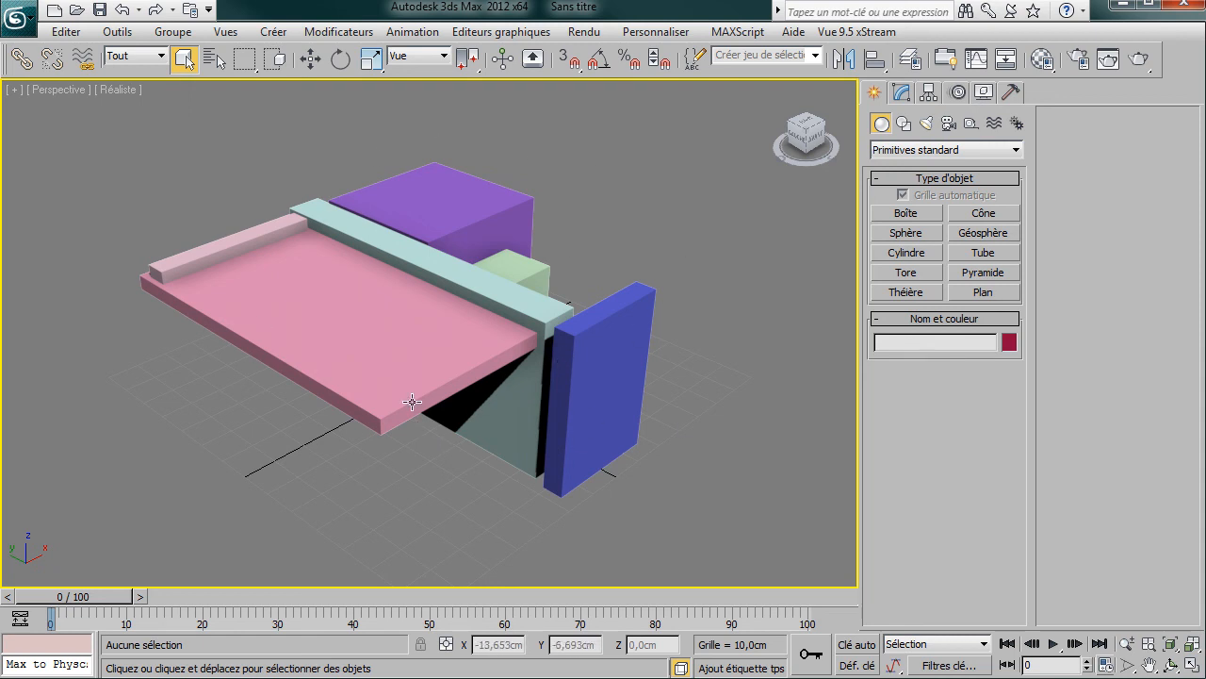
Reorient the perspective view with the ViewCube to the right side, the front and the edge between front and top
mouse_move(822, 132)
mouse_down()
mouse_move(800, 162)
mouse_move(774, 124)
mouse_move(822, 163)
mouse_move(839, 123)
mouse_move(830, 170)
mouse_move(764, 165)
mouse_move(717, 141)
mouse_move(718, 113)
mouse_move(773, 99)
mouse_move(818, 153)
mouse_up()
click(811, 147)
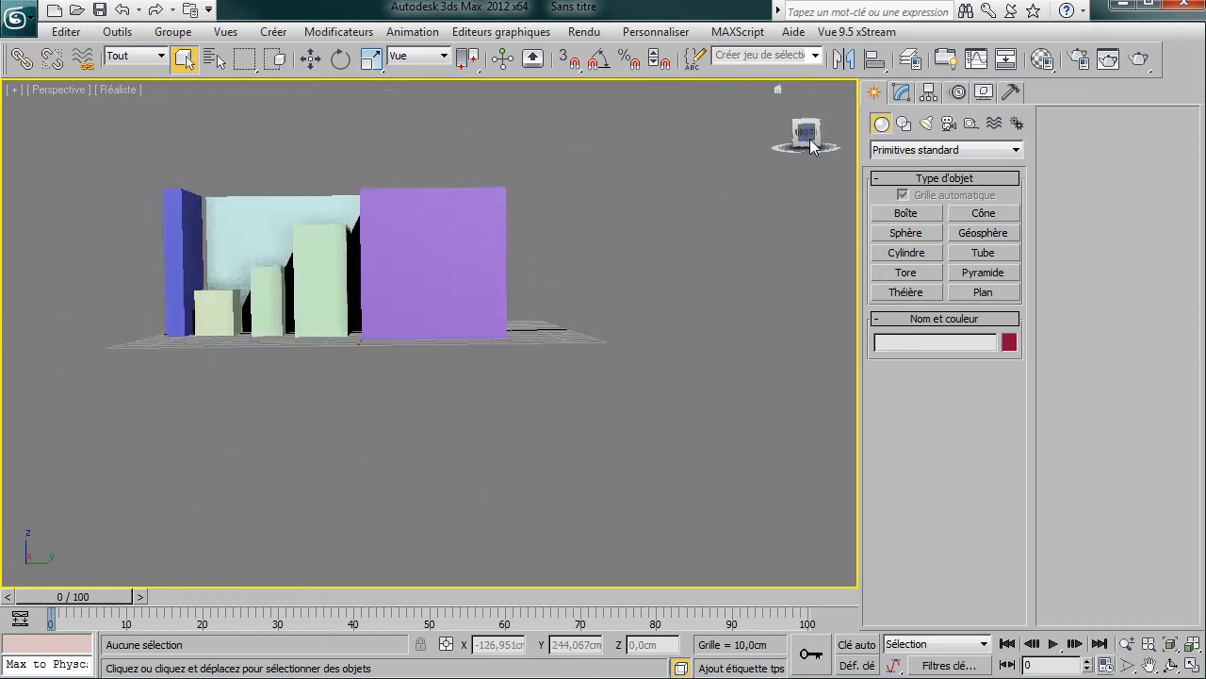
click(789, 133)
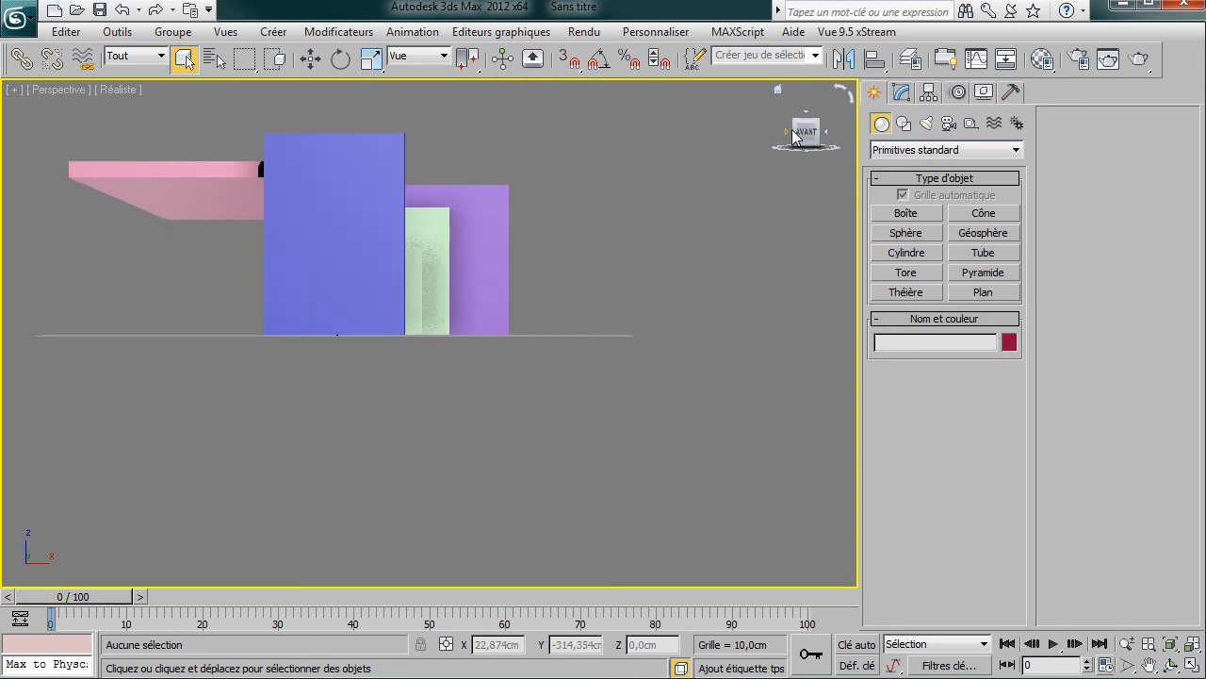
click(799, 128)
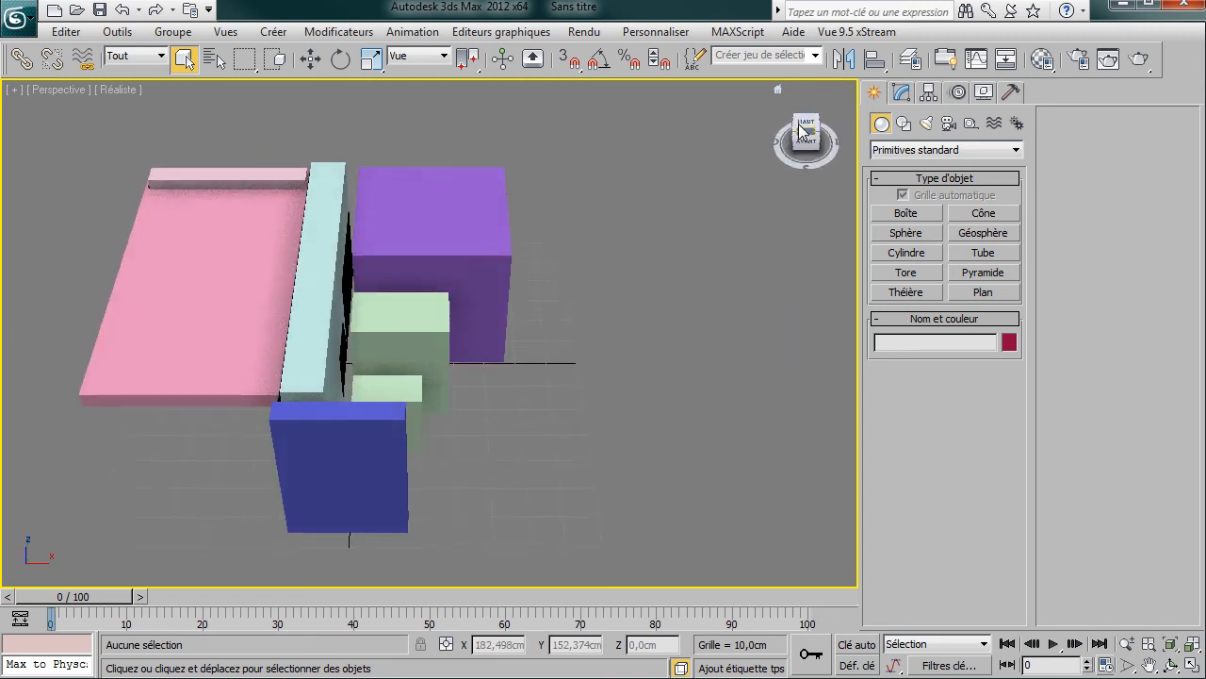
click(794, 133)
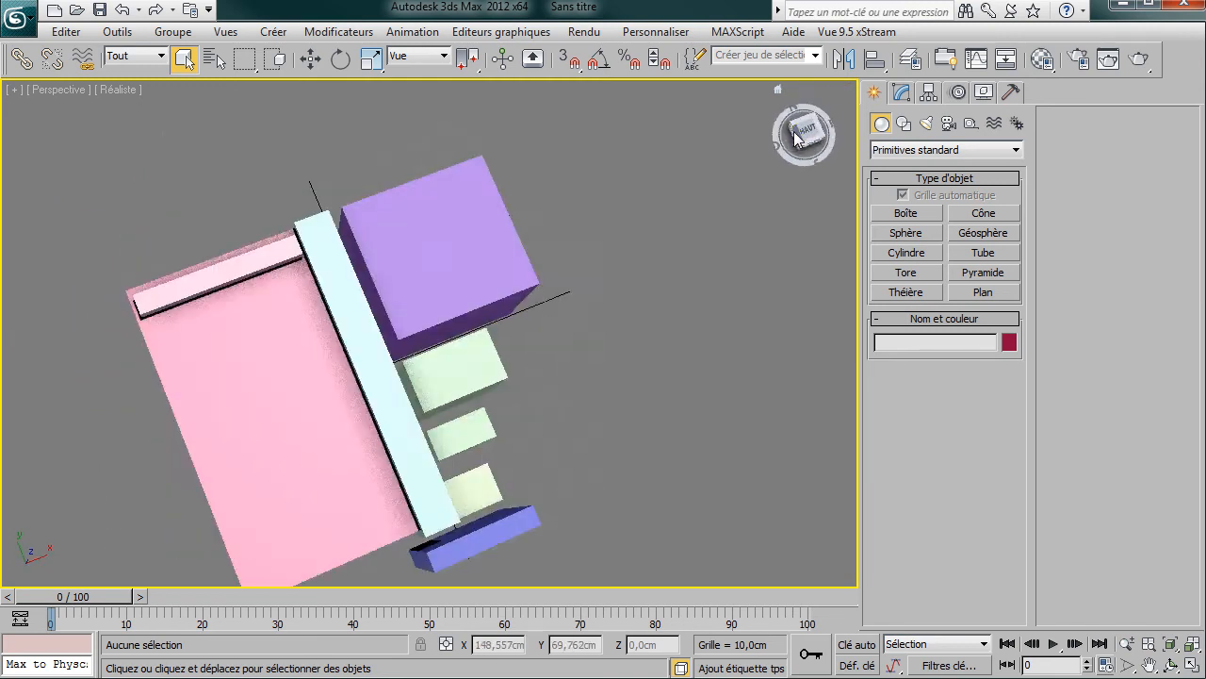
View the scene from the left, front, top and right with the ViewCube and restore the home view
click(804, 143)
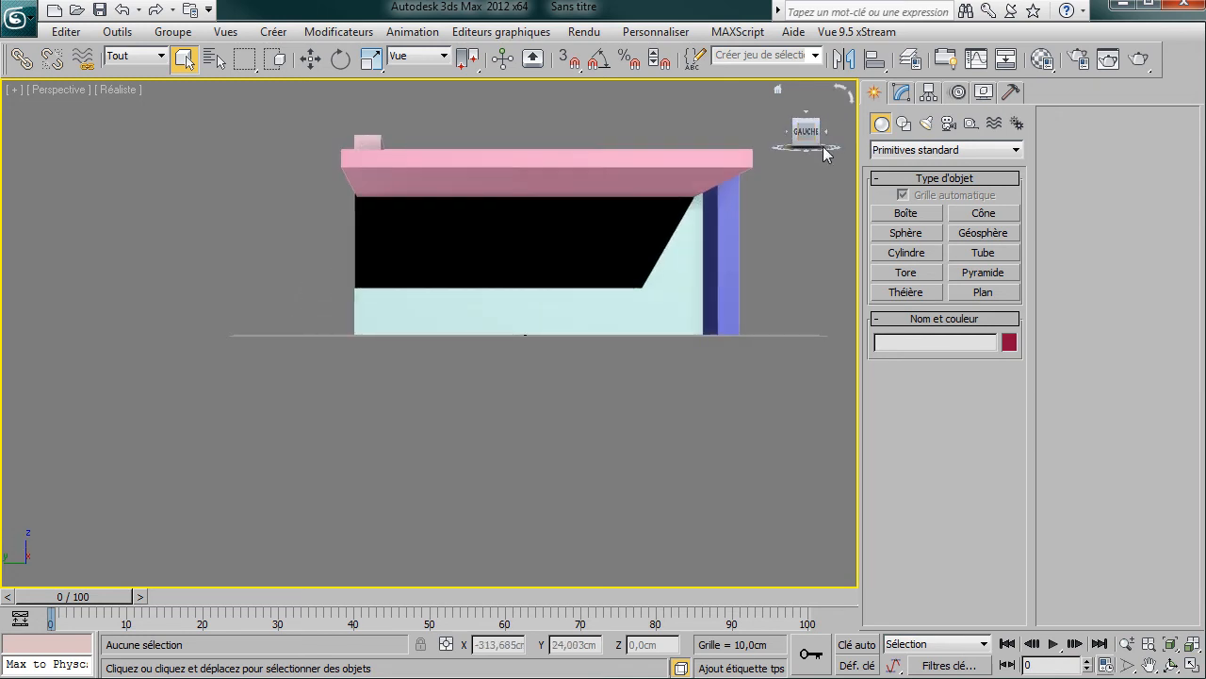
click(825, 138)
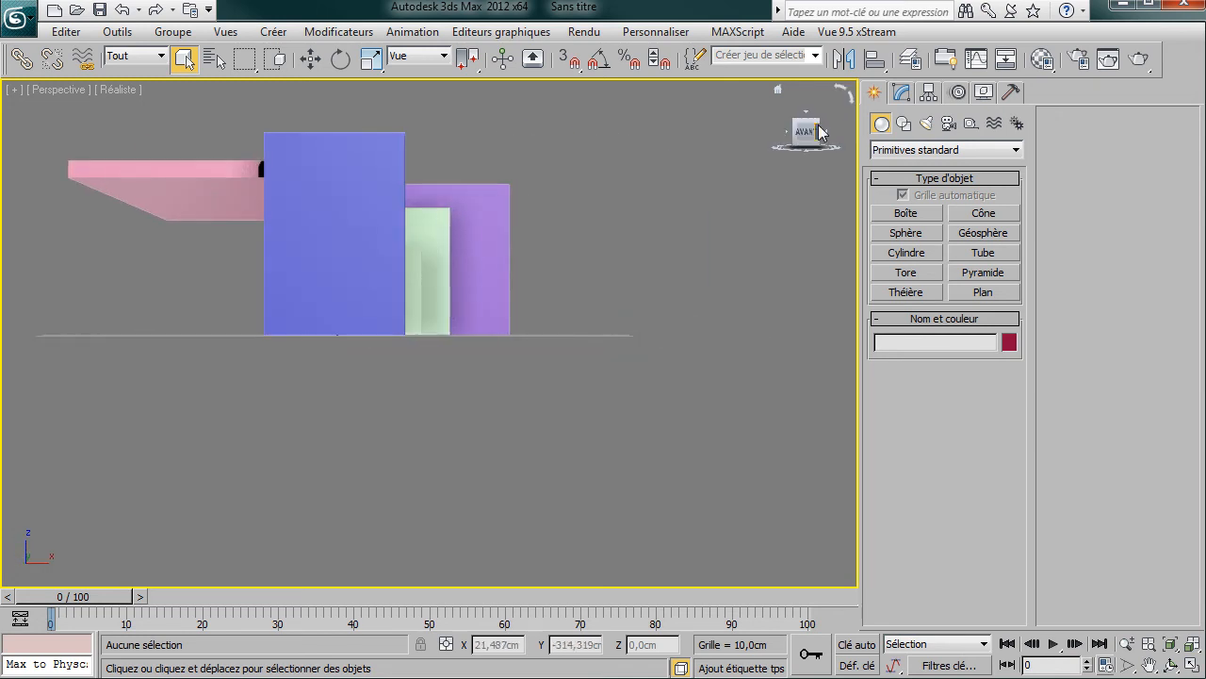
click(805, 118)
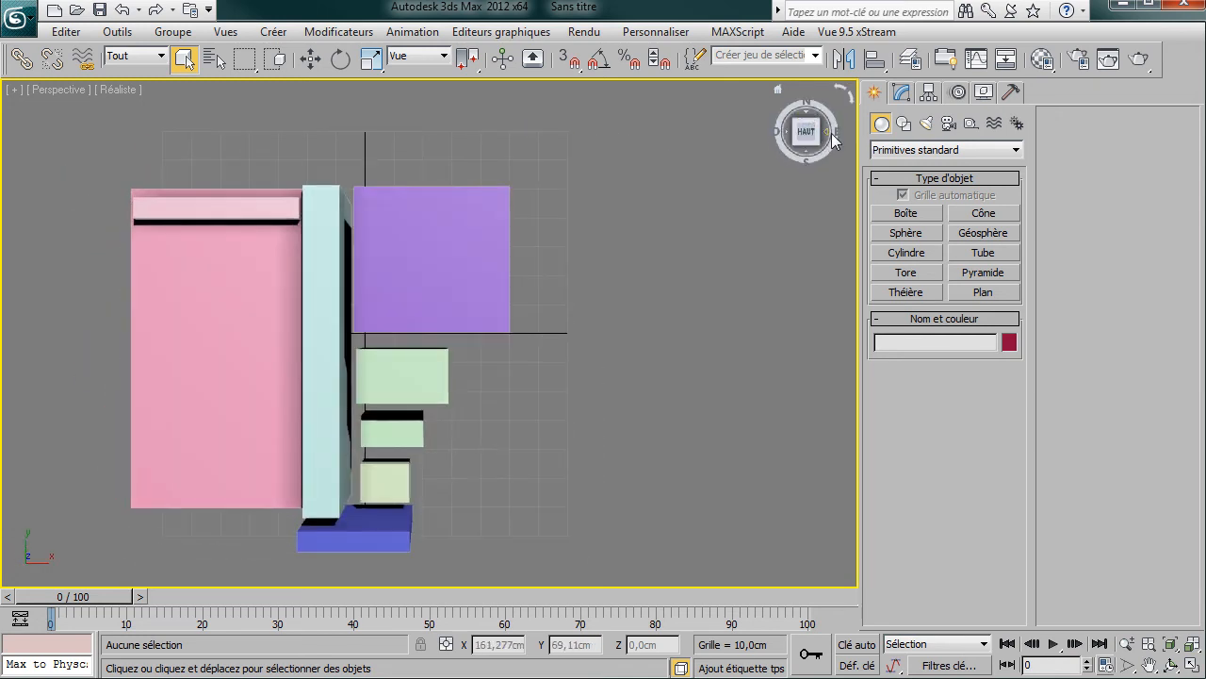
click(833, 137)
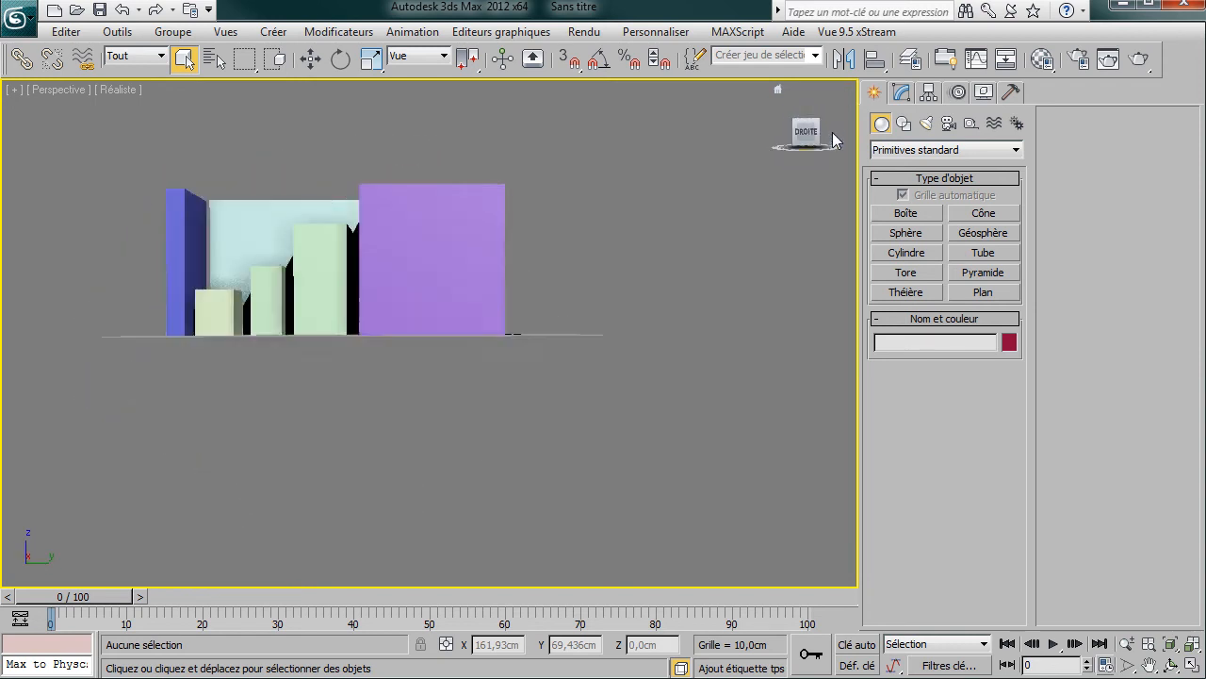
click(777, 90)
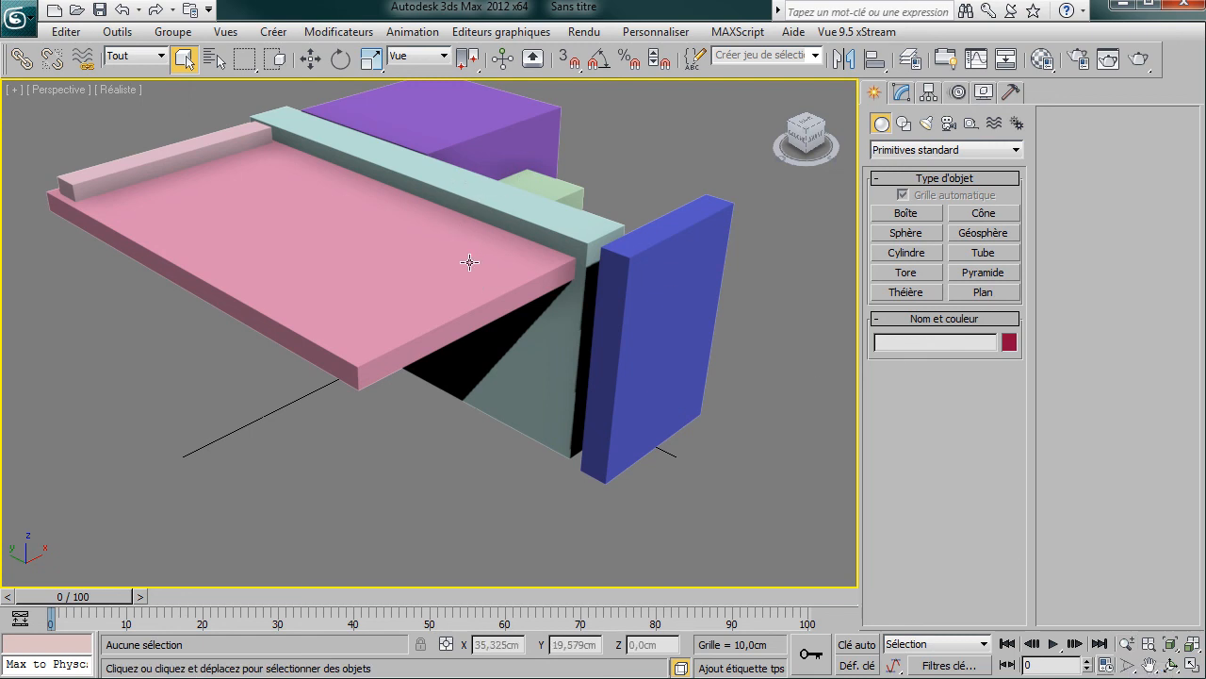
Zoom in and out on the scene repeatedly and orbit around to the side with the small green boxes
scroll(469, 262, down, 5)
scroll(475, 280, up, 7)
scroll(474, 277, down, 5)
scroll(474, 282, up, 2)
scroll(474, 281, up, 4)
scroll(476, 273, down, 5)
scroll(473, 282, up, 4)
scroll(474, 283, down, 4)
scroll(474, 284, up, 2)
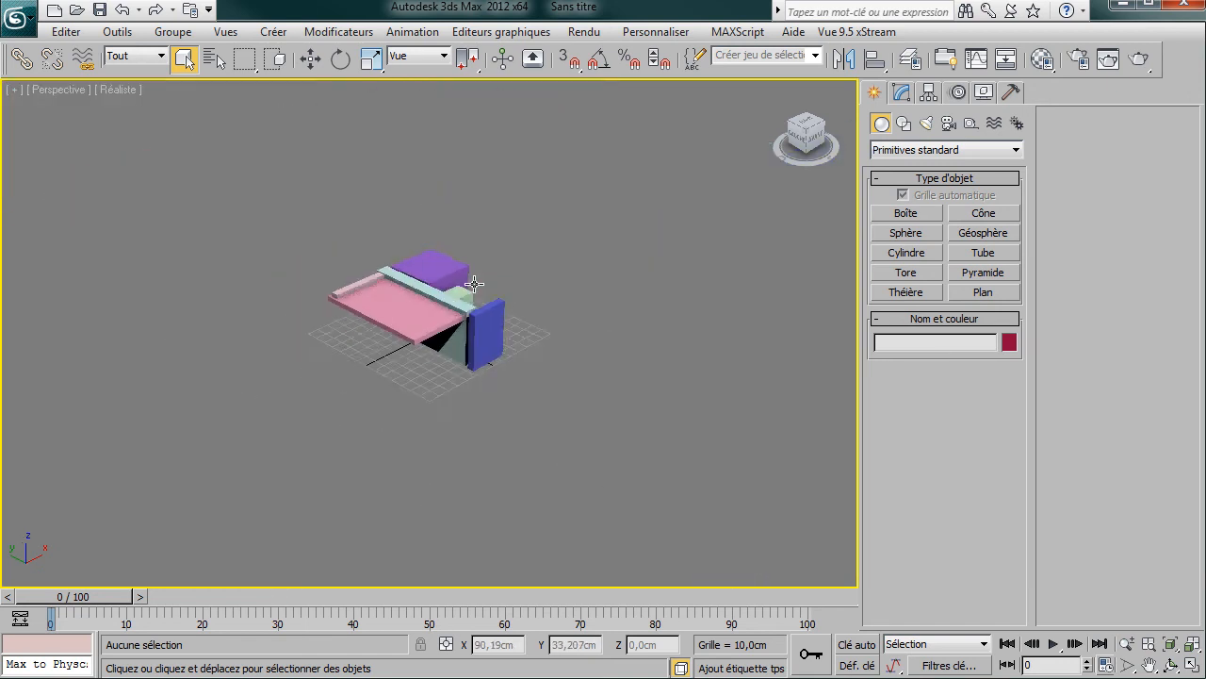
scroll(474, 283, up, 2)
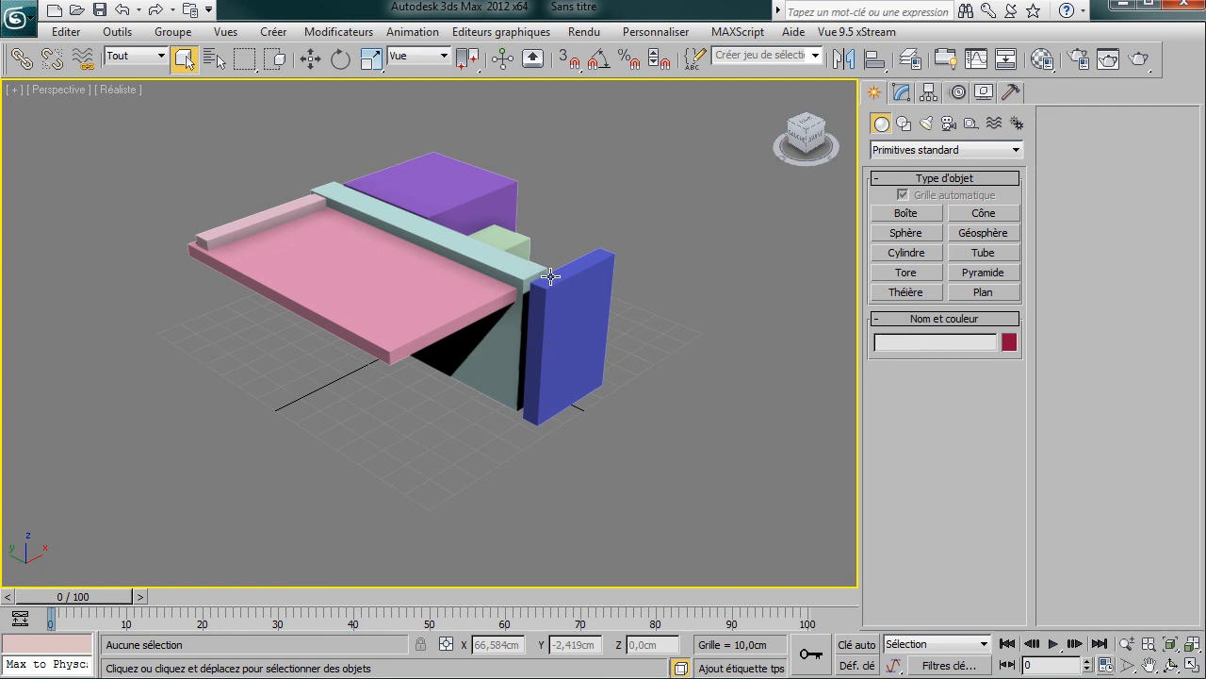
middle_drag(551, 276, 402, 295)
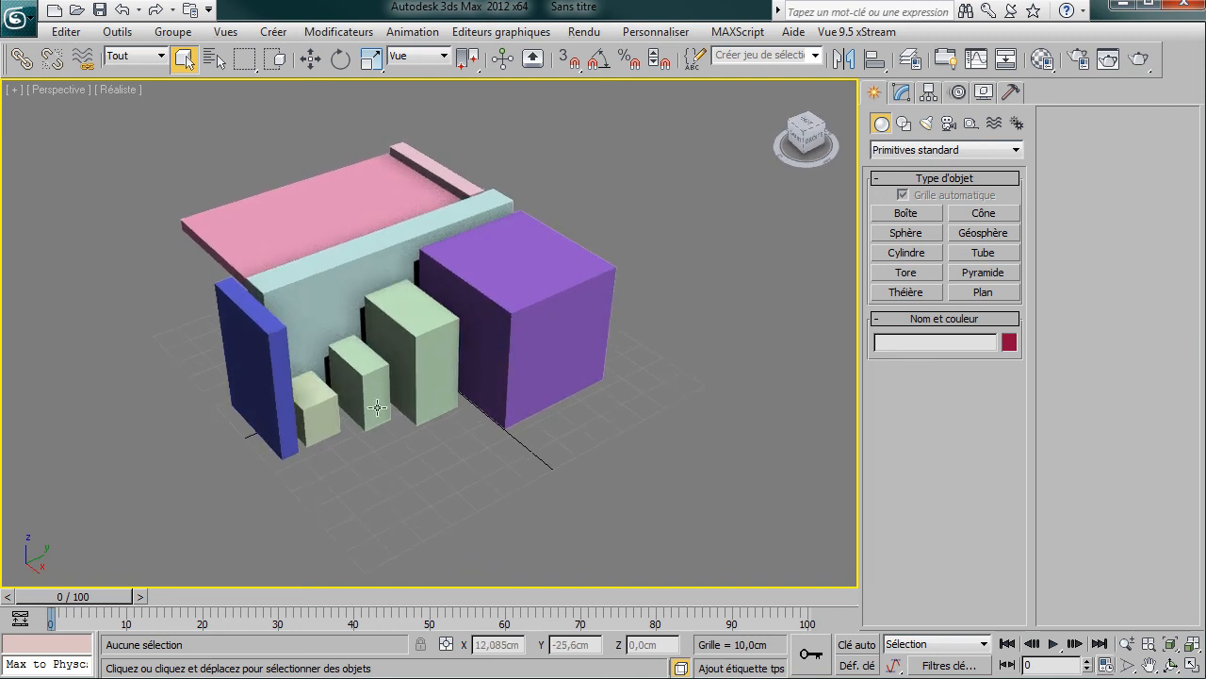
Select the smallest box beside the blue panel, frame it, and orbit, pan and zoom around the scene
click(328, 428)
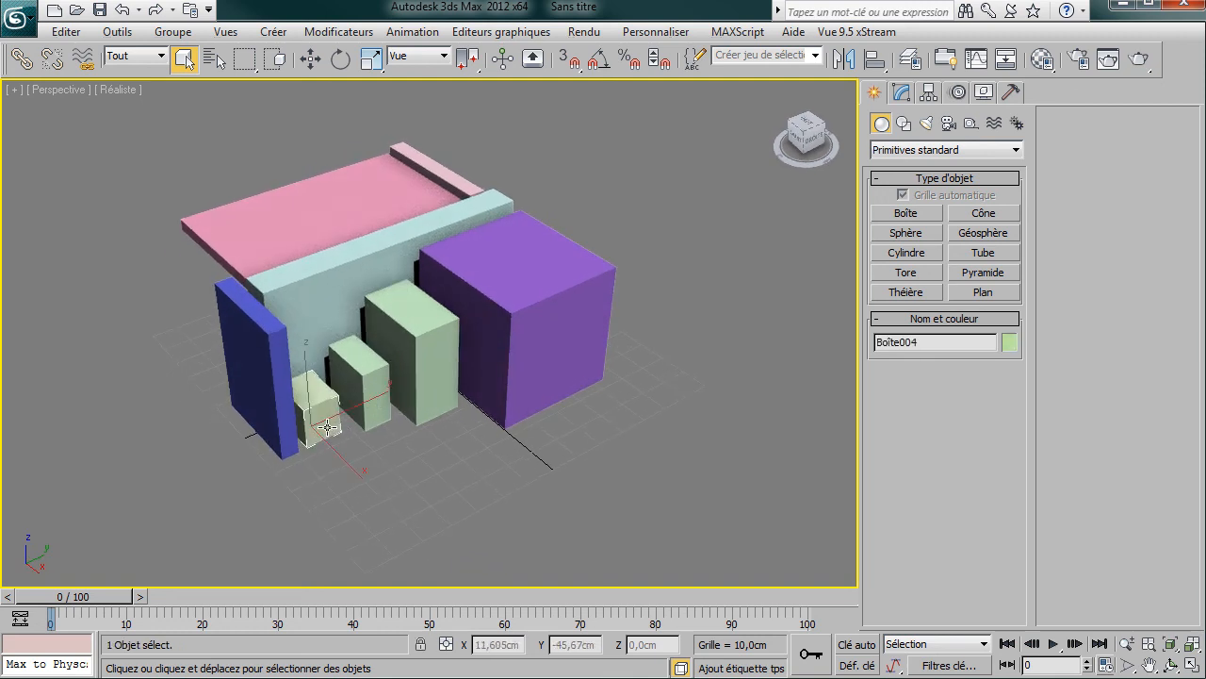
key(z)
alt+middle_drag(552, 366, 2, 542)
scroll(428, 332, down, 5)
middle_drag(2, 674, 192, 427)
scroll(245, 380, down, 5)
middle_drag(563, 307, 491, 371)
alt+middle_drag(490, 372, 495, 264)
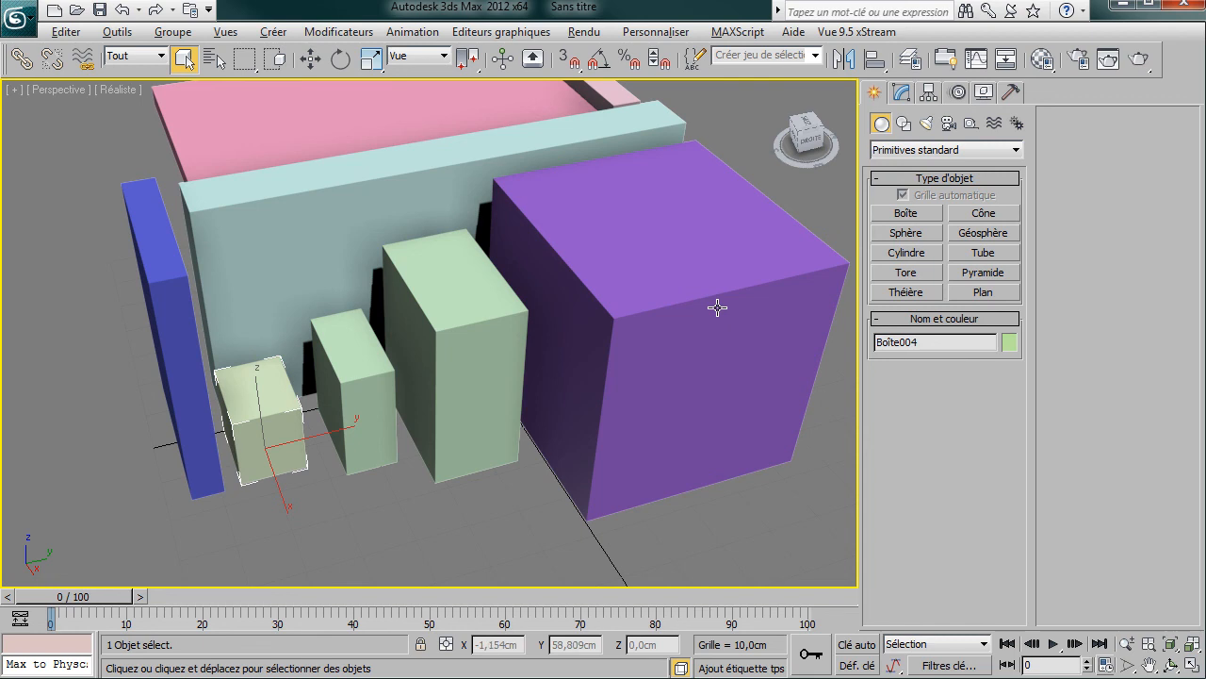
alt+middle_drag(719, 305, 480, 271)
scroll(638, 302, down, 5)
scroll(638, 301, up, 3)
scroll(638, 306, up, 4)
Frame the pink slab and the light-blue wall in turn, clear the selection, frame the whole scene and orbit around it
click(616, 168)
key(z)
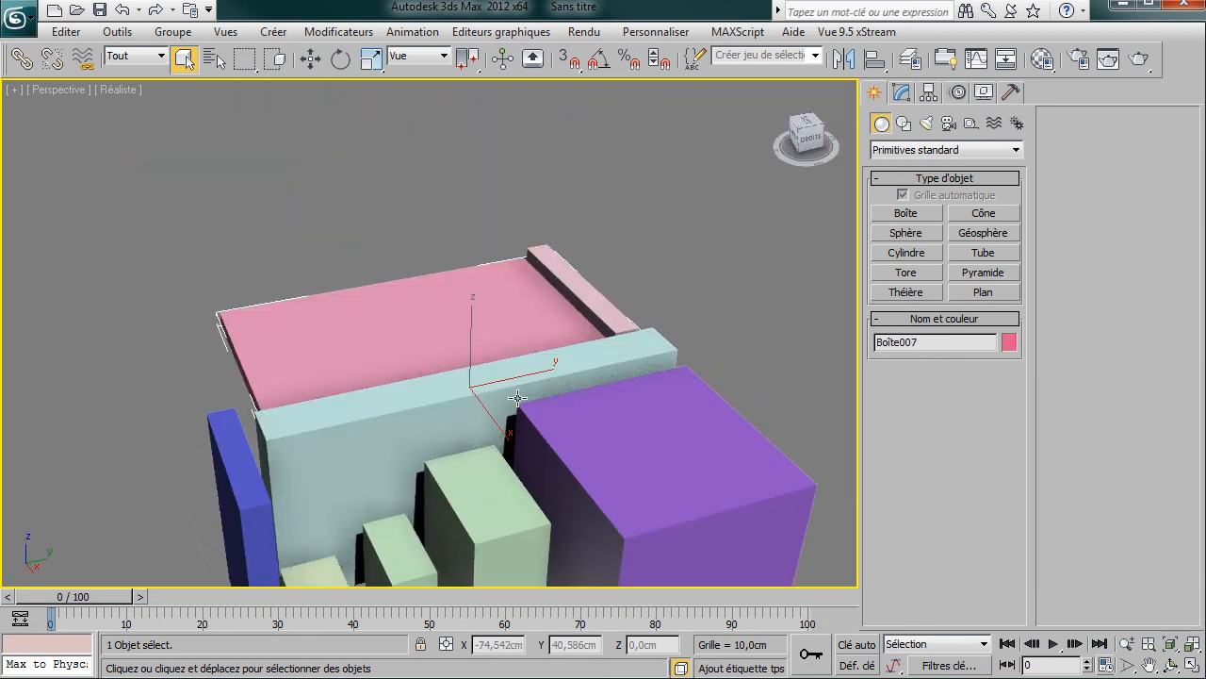
click(434, 425)
key(z)
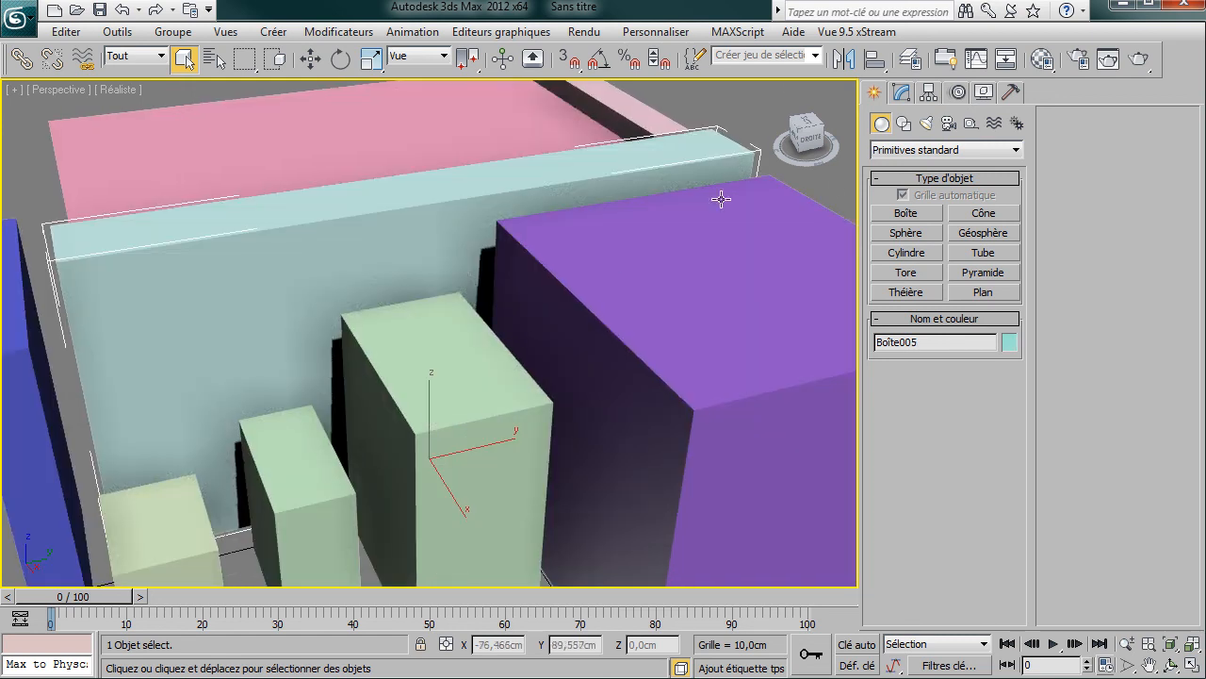
click(832, 179)
key(z)
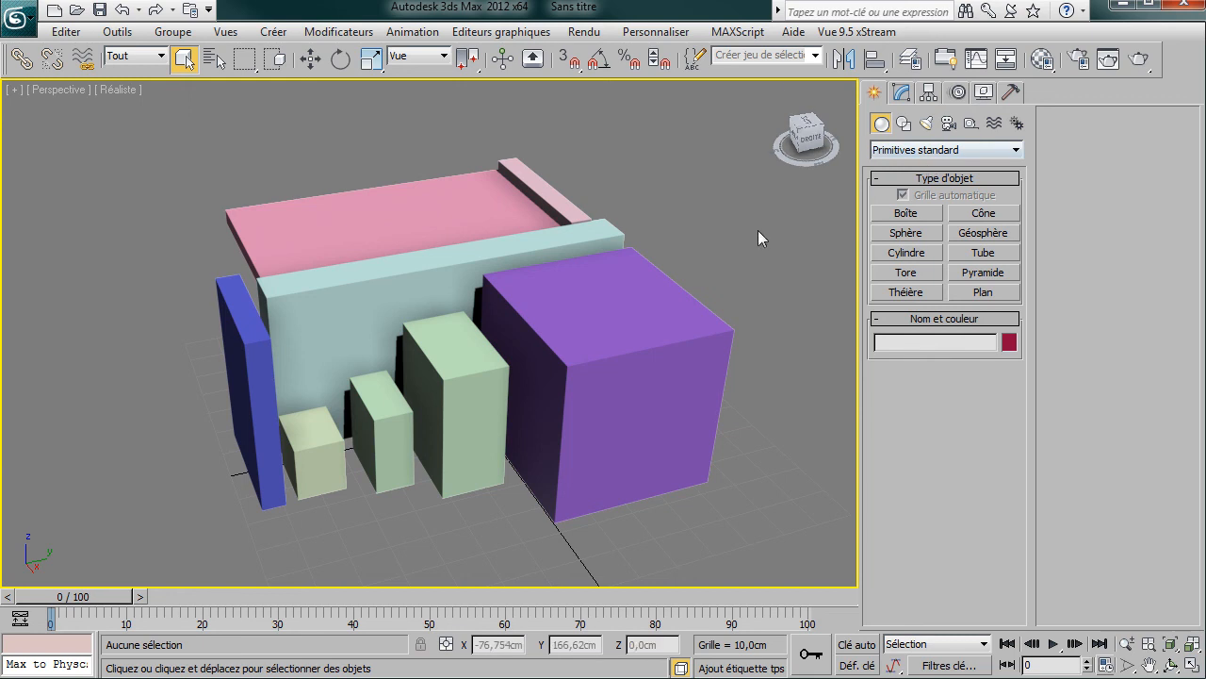
alt+middle_drag(474, 293, 542, 317)
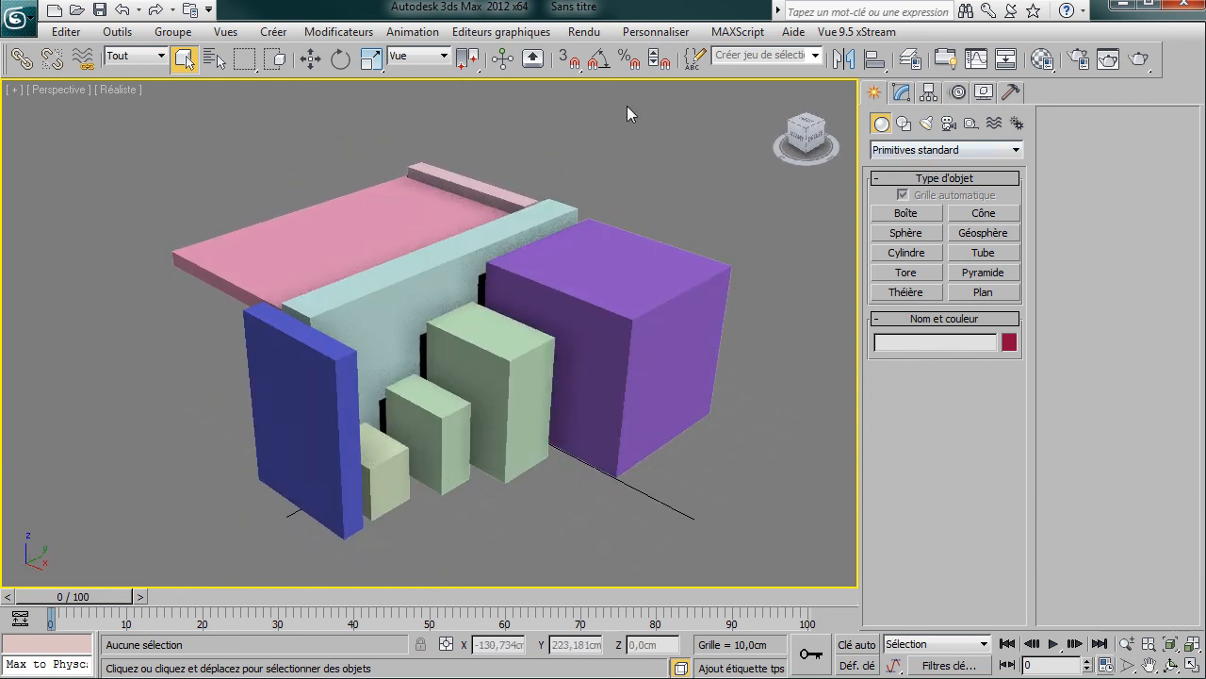